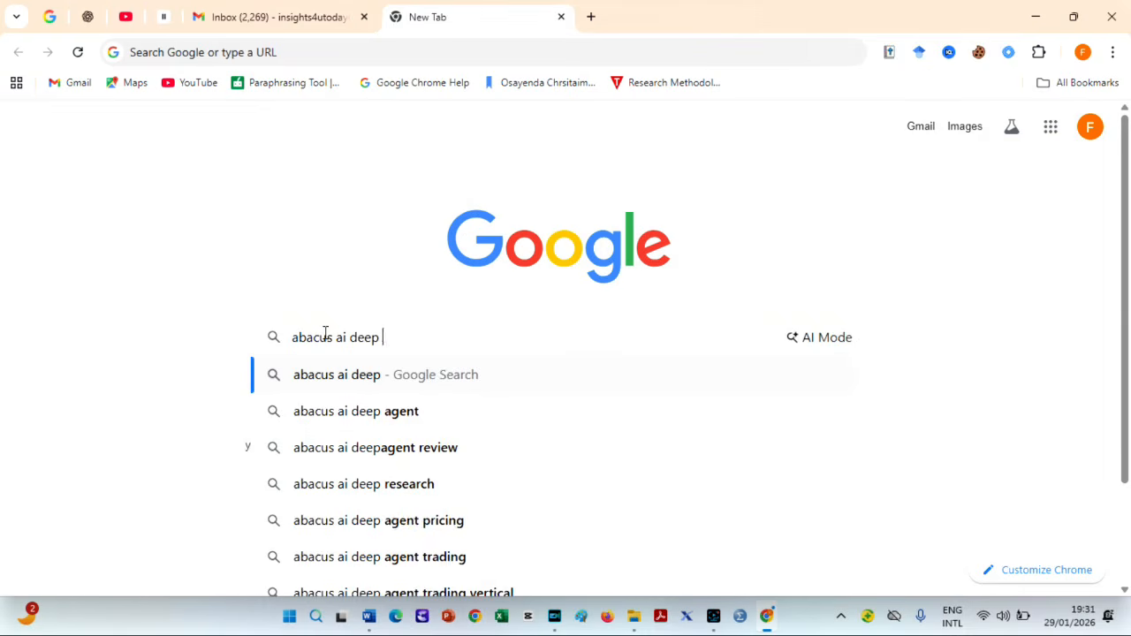
Step: Search for "abacus ai deep agenet" and get started from the sponsored Deepagent Abacus Ai site
type("agenet")
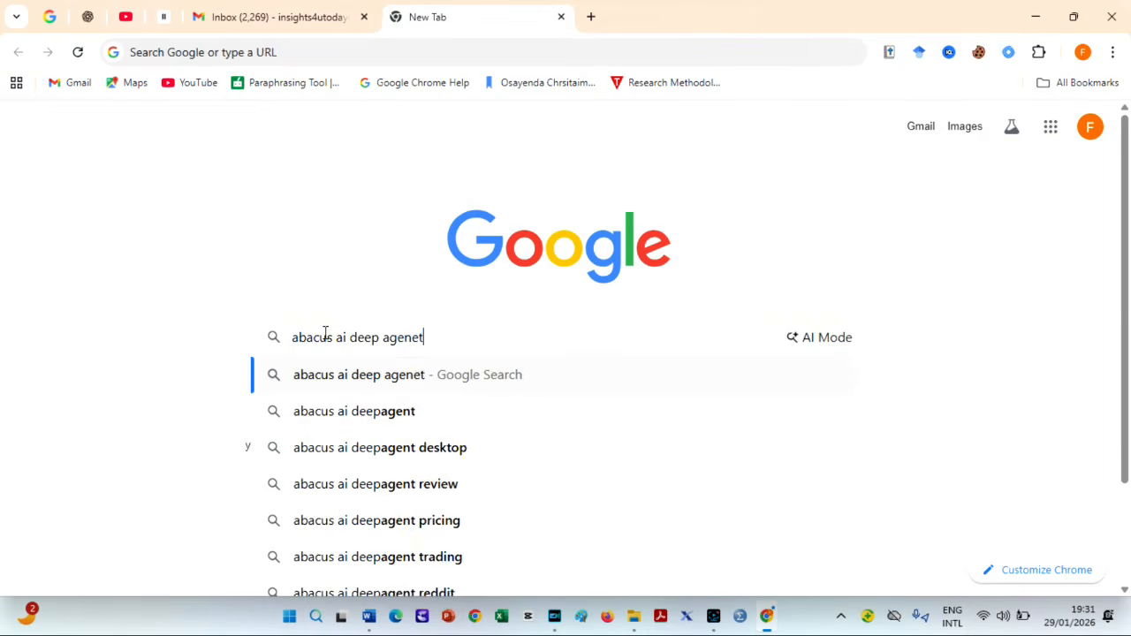
key("Return")
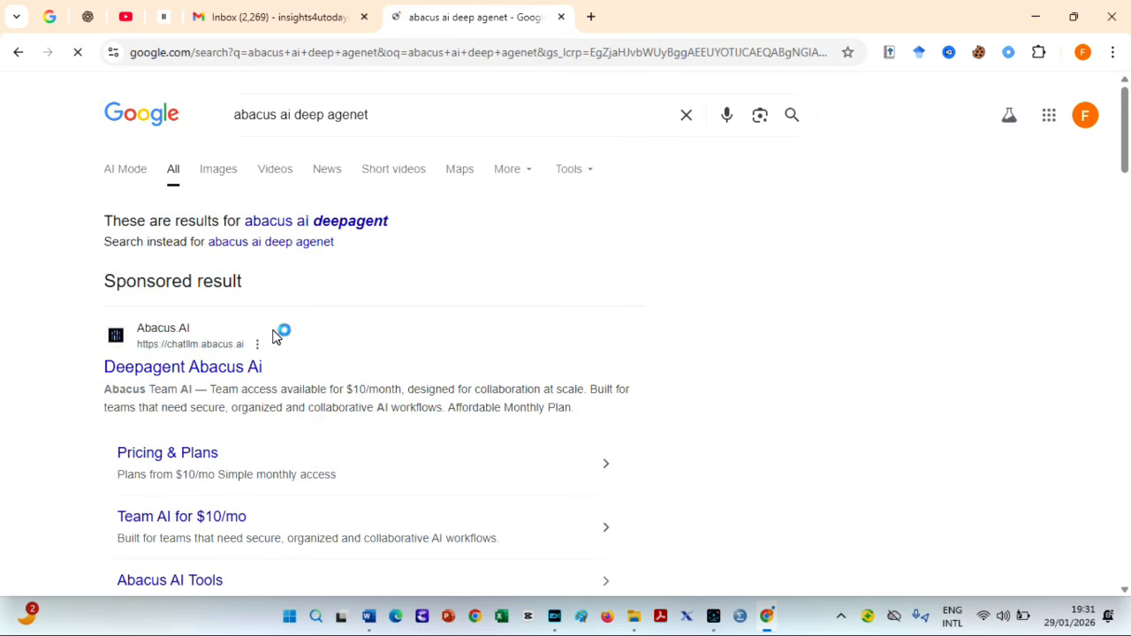
left_click(197, 369)
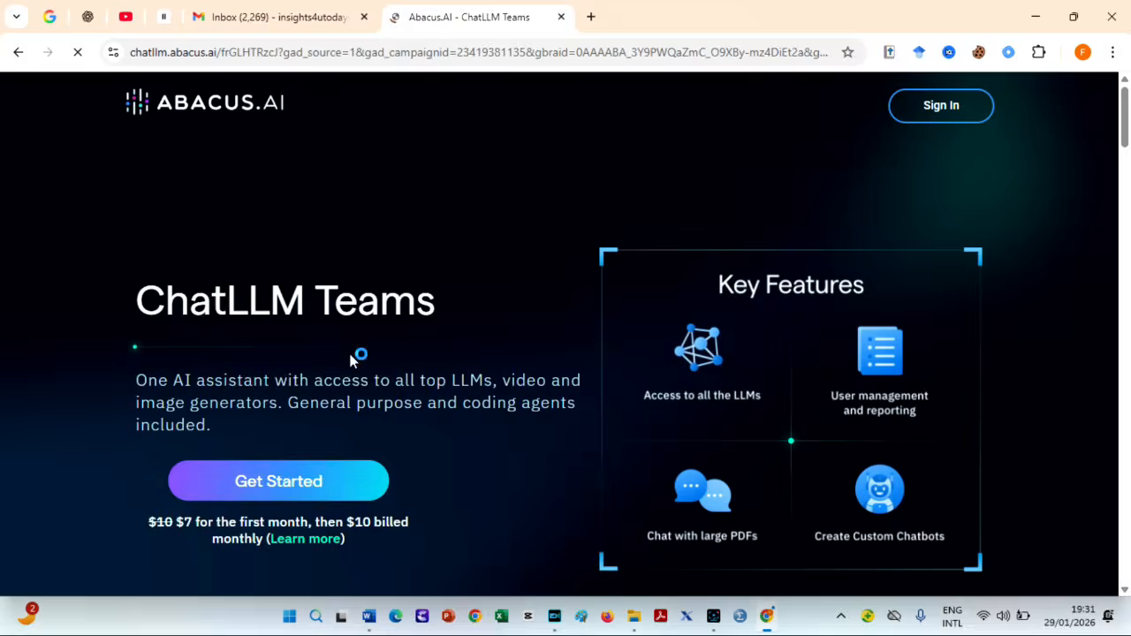
left_click(272, 483)
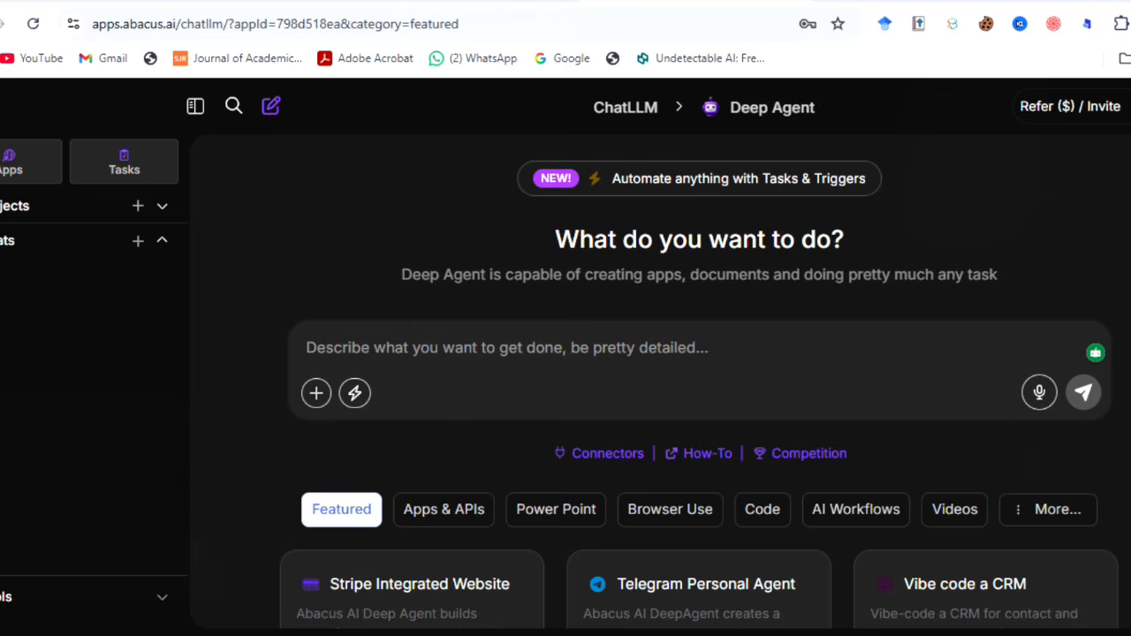
Step: Set the Deep Agent task category to Research and turn on High Effort
scroll(699, 388, "down", 2)
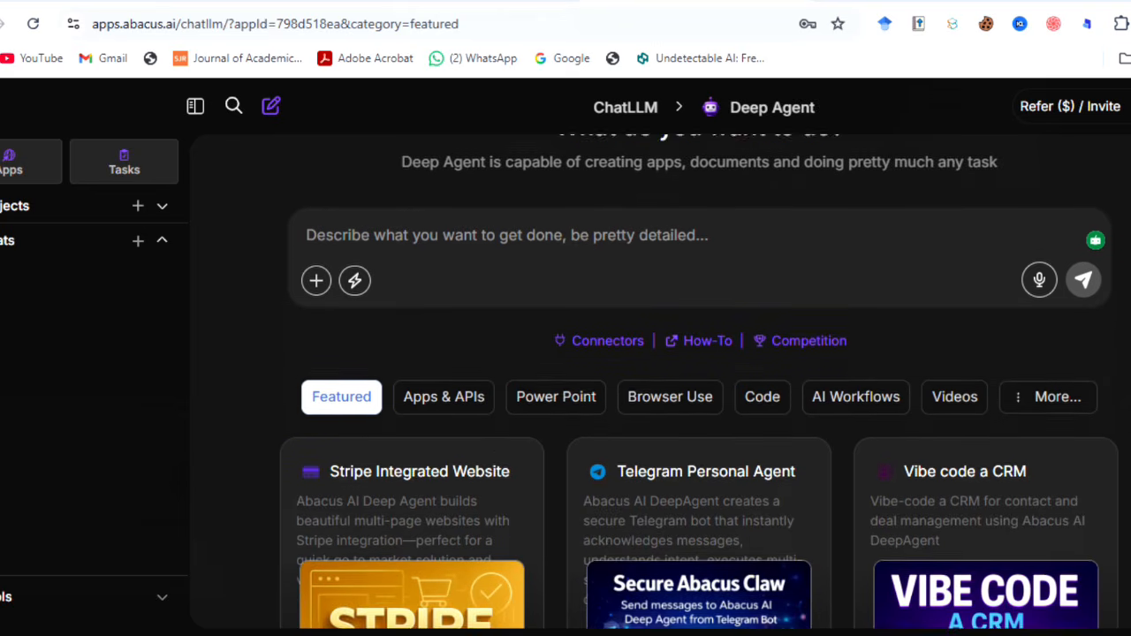
scroll(698, 389, "down", 2)
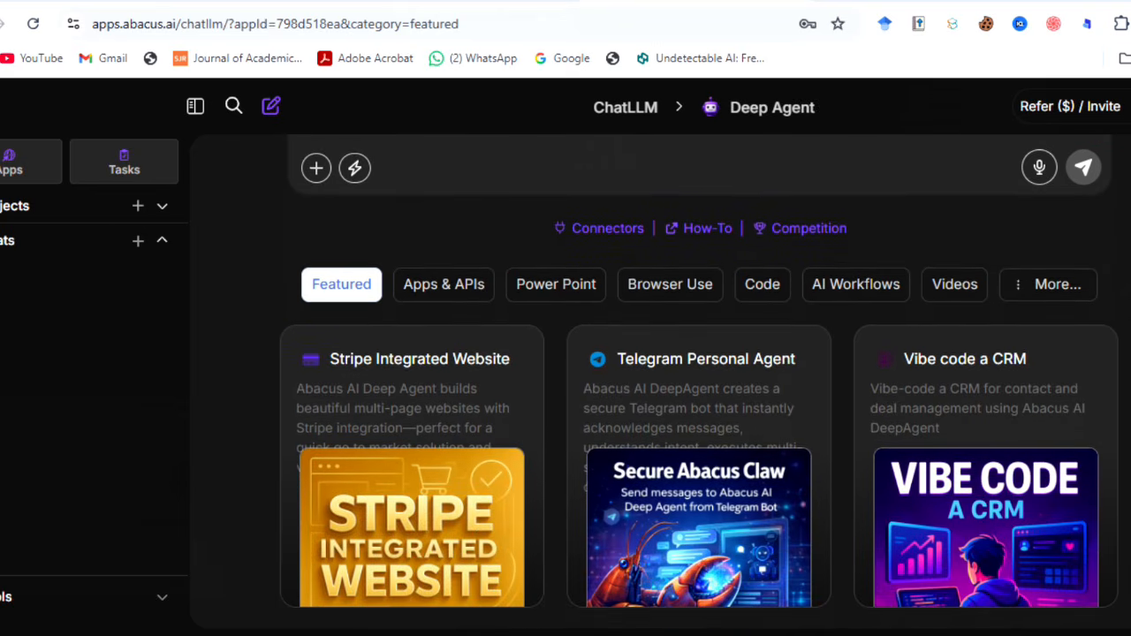
scroll(698, 389, "down", 2)
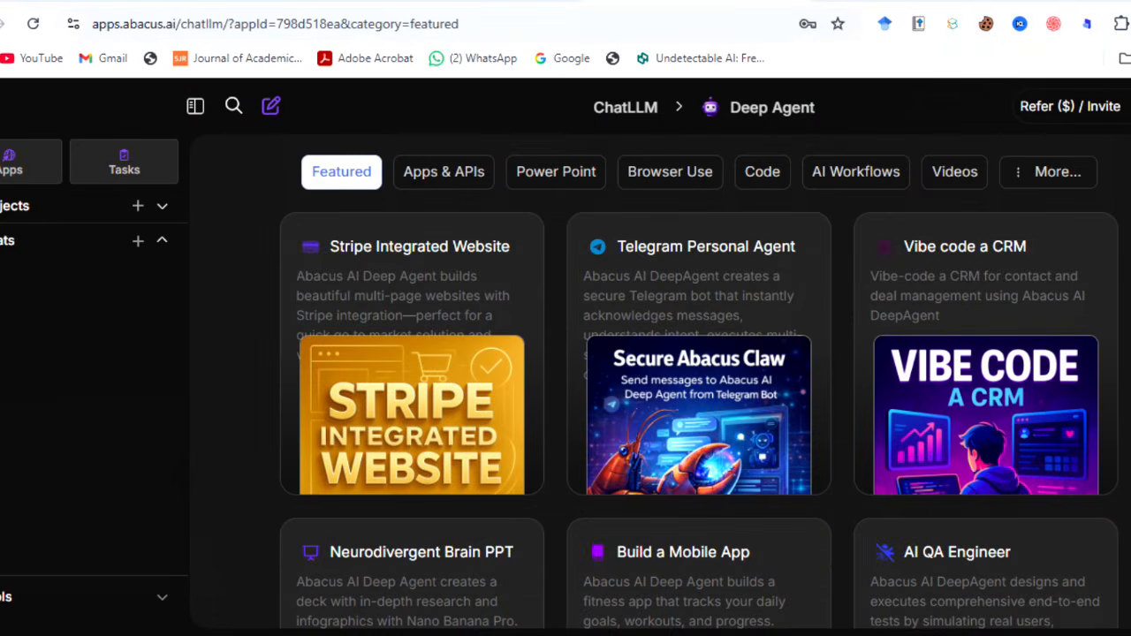
scroll(698, 388, "up", 6)
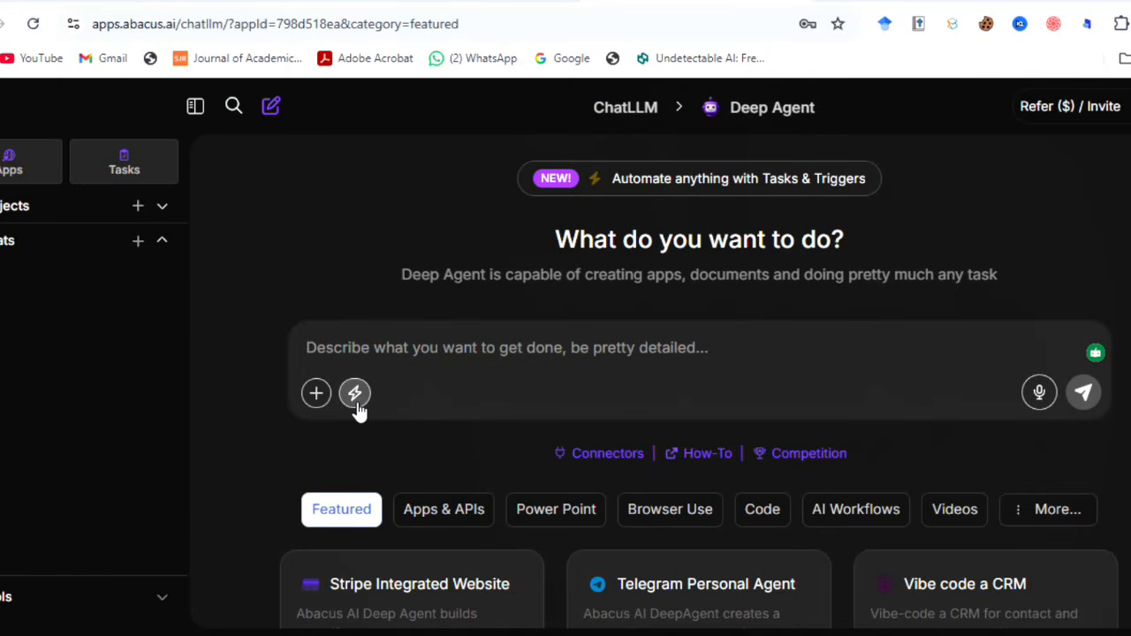
left_click(1041, 513)
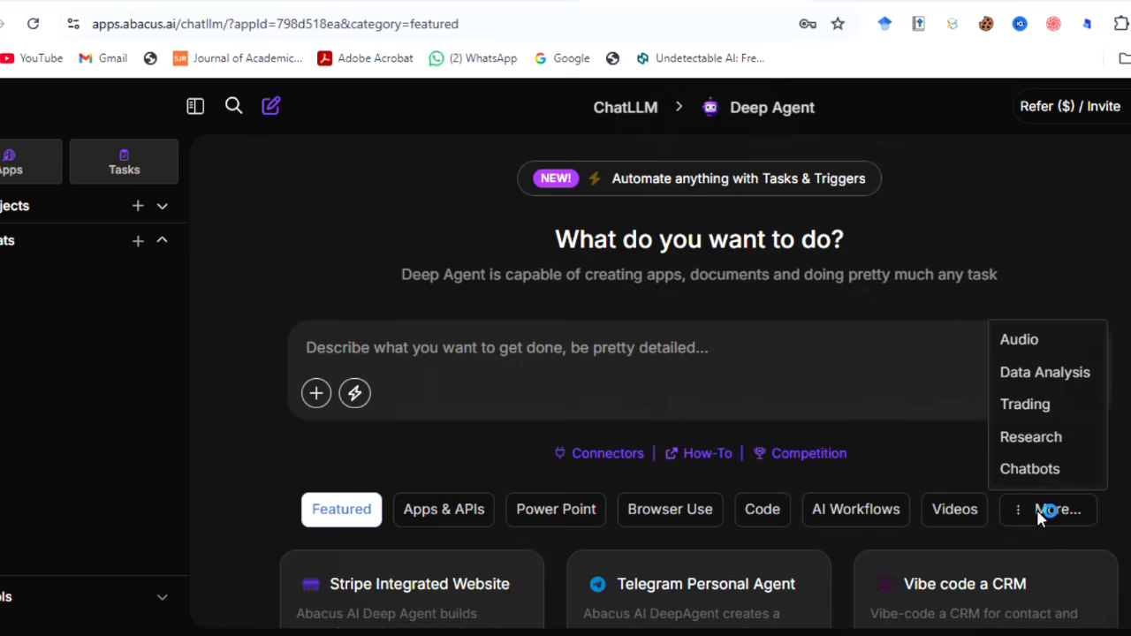
left_click(1025, 440)
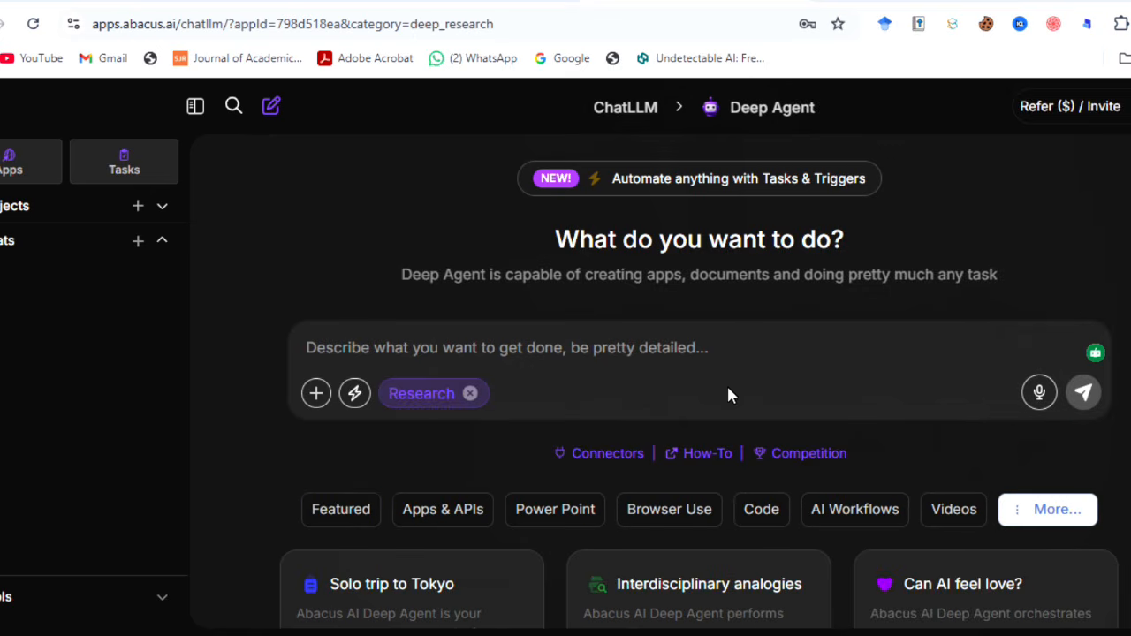
left_click(352, 398)
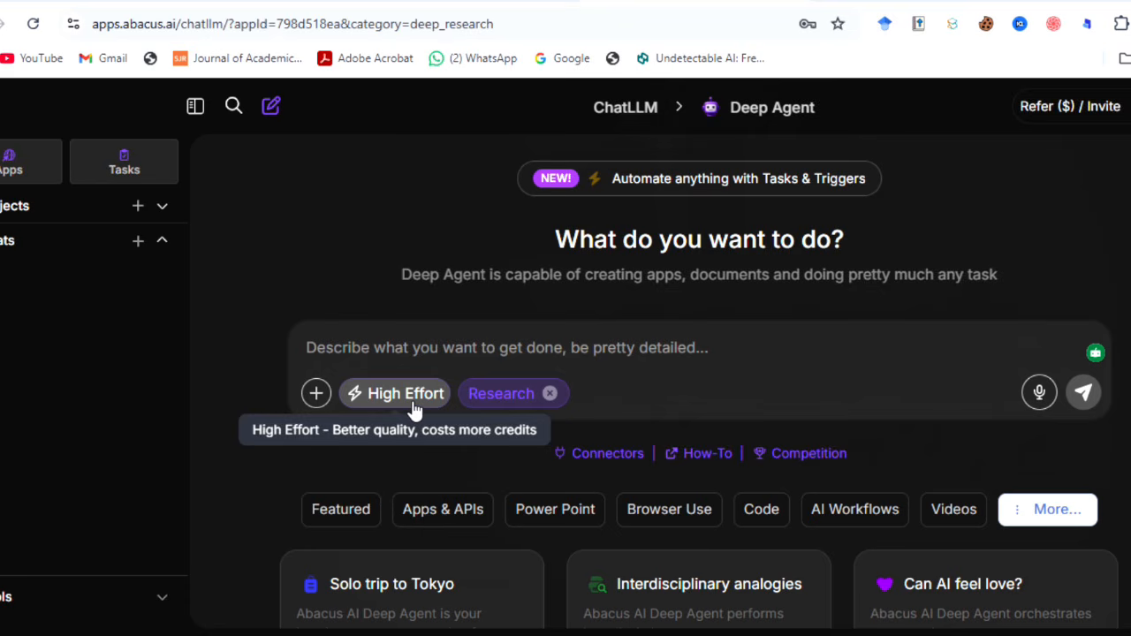
Step: Submit a deep research prompt on vaccine hesitancy's impact on routine immunisation in Sub-Saharan Africa, with citations, trend graphs, a systems diagram and the Time Compression Method
left_click(398, 340)
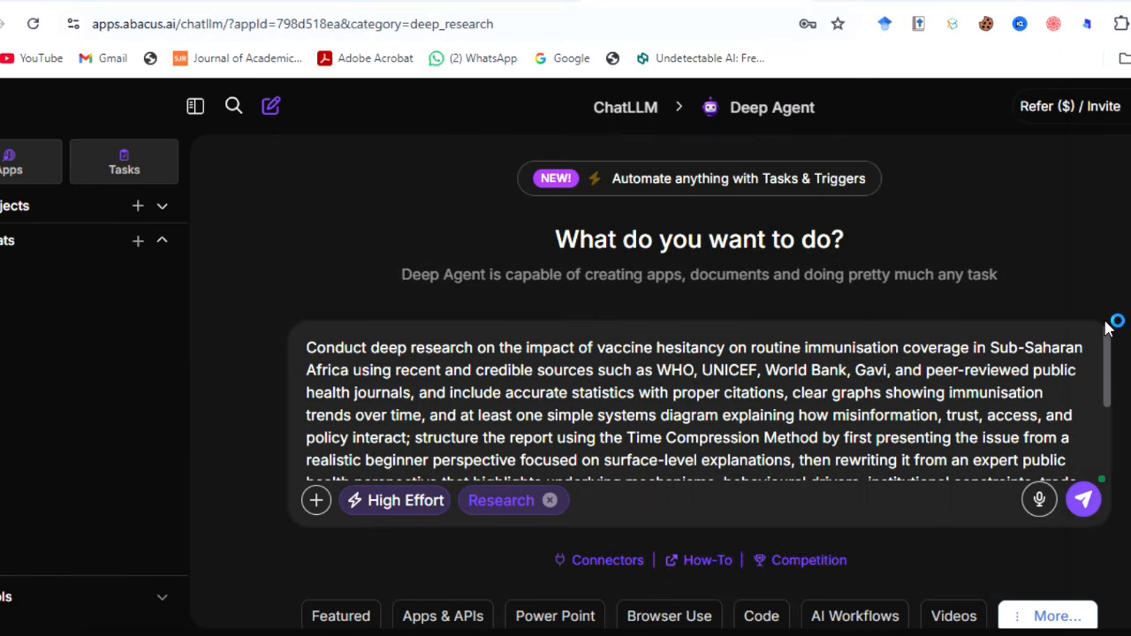
left_click_drag(1106, 339, 1106, 415)
left_click(1083, 499)
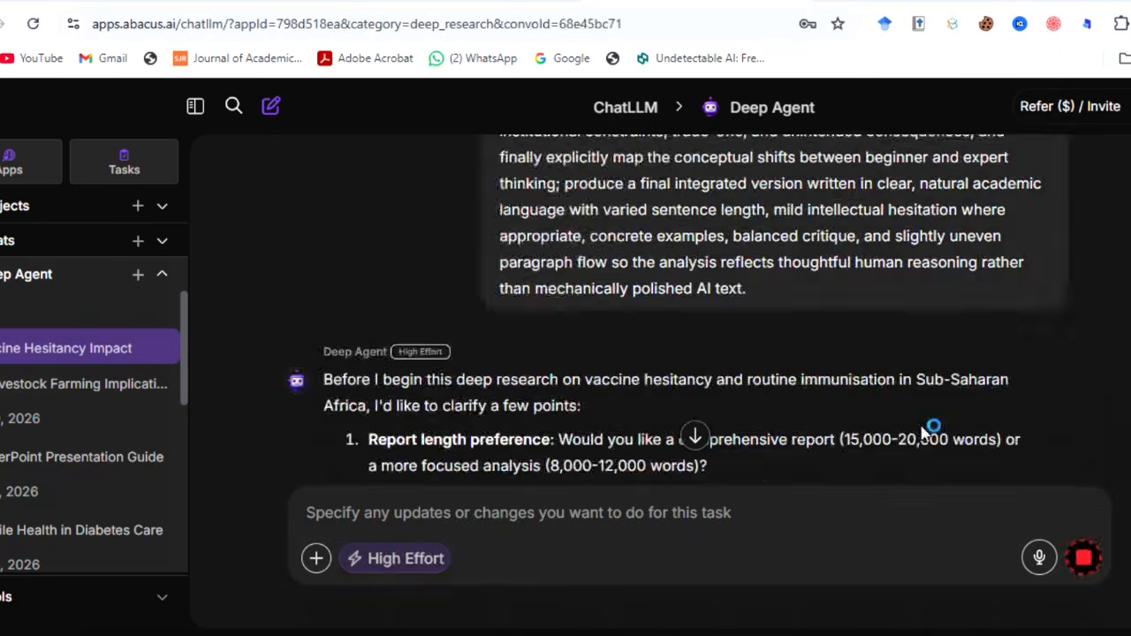
Step: Answer the clarifying questions with a report length of about 5000 to 8000 words and coverage of subsaharan Africa
scroll(944, 314, "down", 5)
scroll(944, 313, "up", 5)
left_click(505, 521)
type("The report length should be about 5")
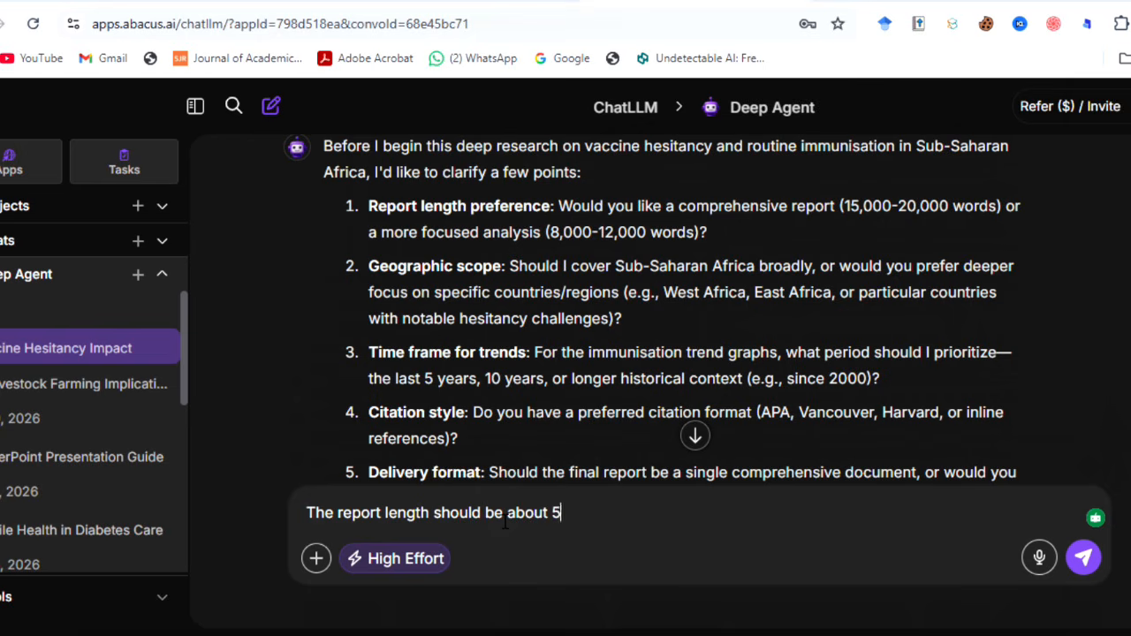
type("000 to 8000 words. cover subsaharan Africa")
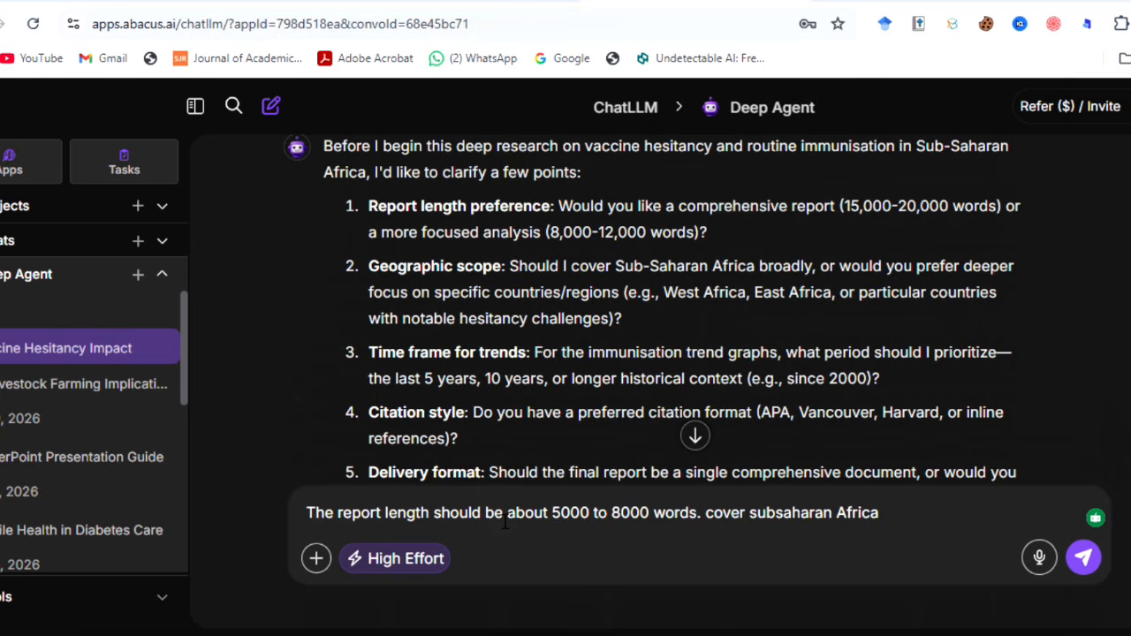
Step: Add to the reply that graphs prioritise the last 10 years and citations use APA 7th Edition, and send it
type(", priotirise any")
key("BackSpace")
key("BackSpace")
key("BackSpace")
type("graphs since")
key("BackSpace")
key("BackSpace")
key("BackSpace")
key("BackSpace")
key("BackSpace")
type("for the last 10 years and citation style should be APA 7th Edition")
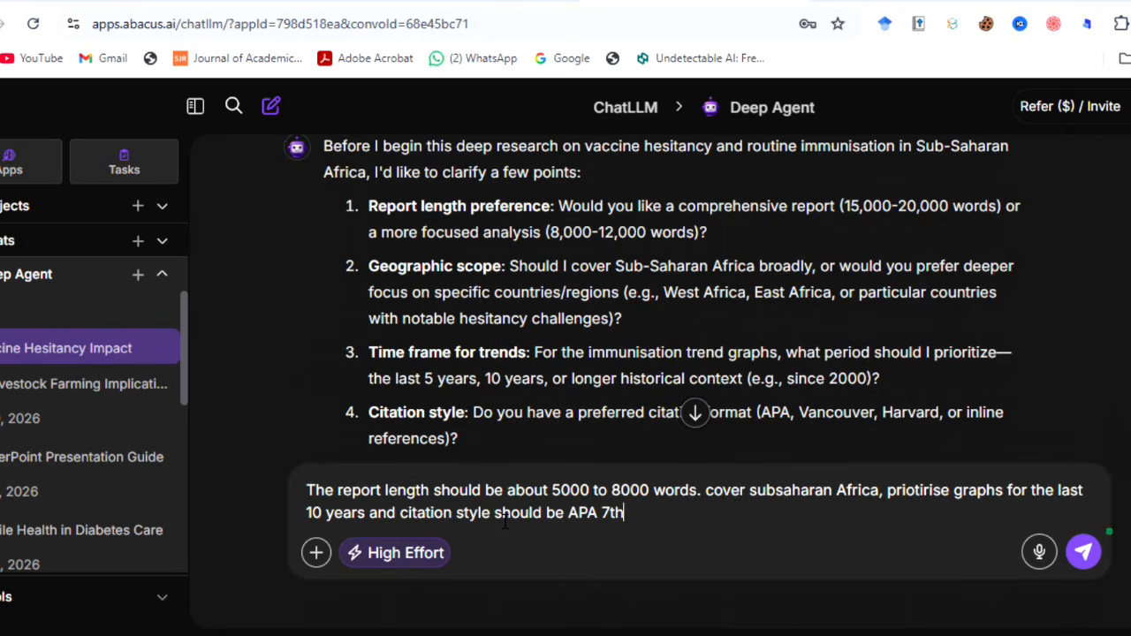
left_click(1083, 558)
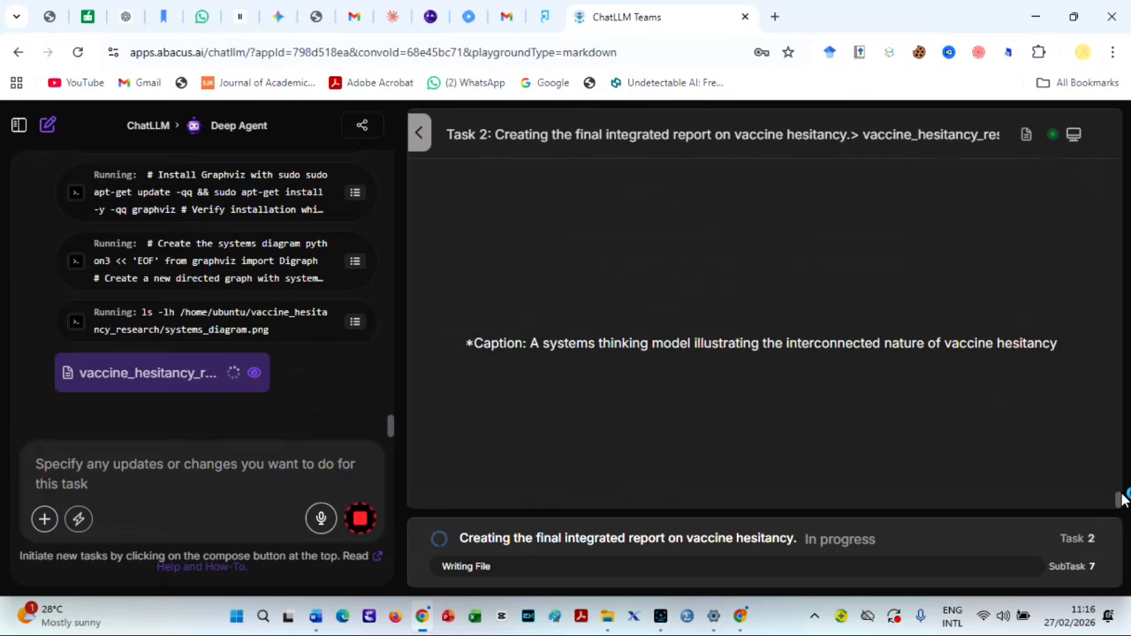
Step: Examine the report draft from its title and abstract through the immunisation coverage trends chart
left_click(1121, 493)
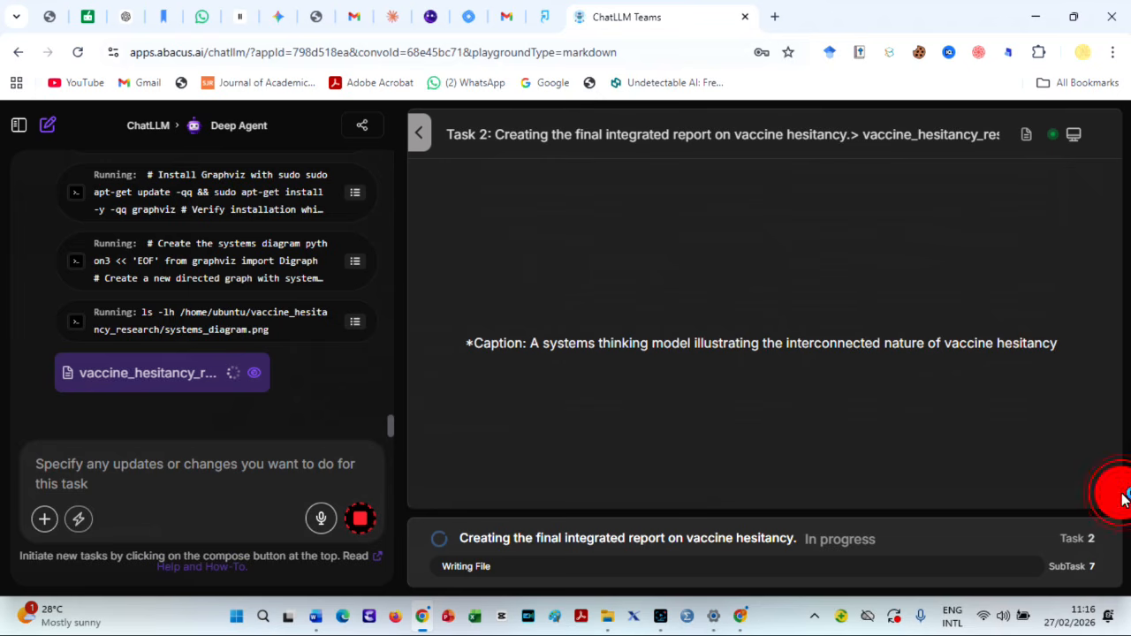
left_click_drag(1121, 499, 1115, 157)
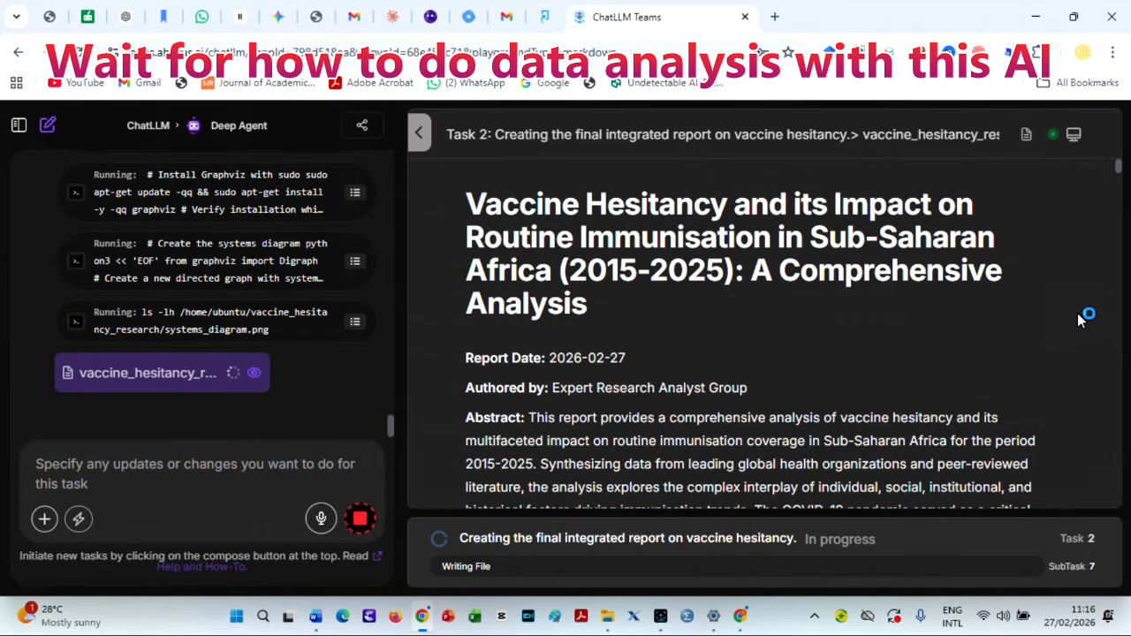
scroll(1077, 313, "down", 1)
scroll(1077, 312, "down", 1)
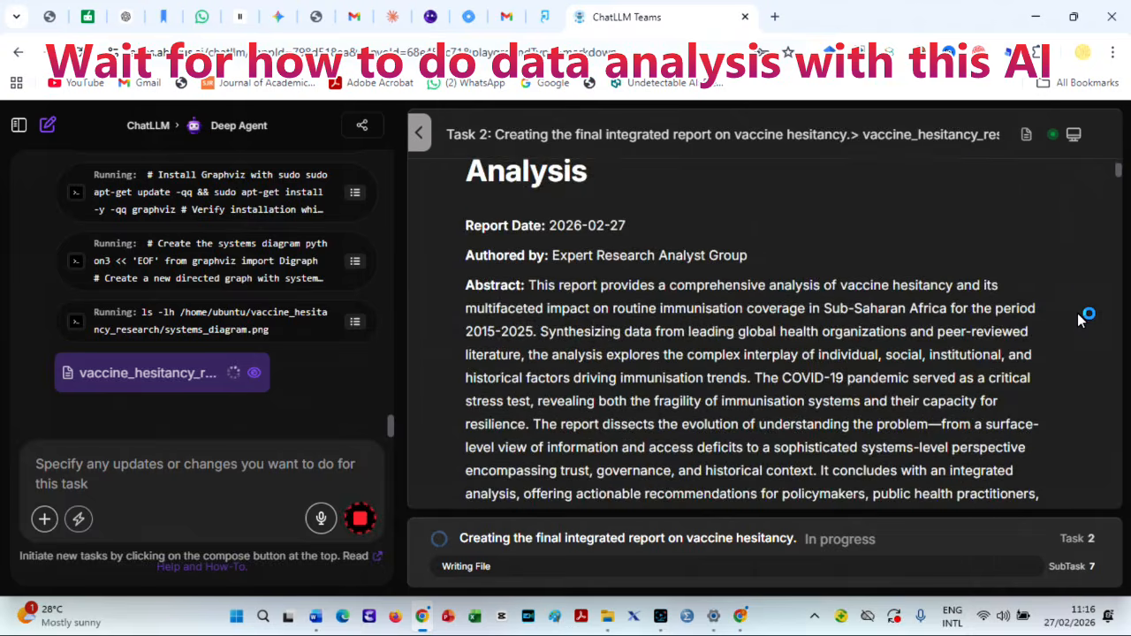
scroll(1077, 313, "down", 2)
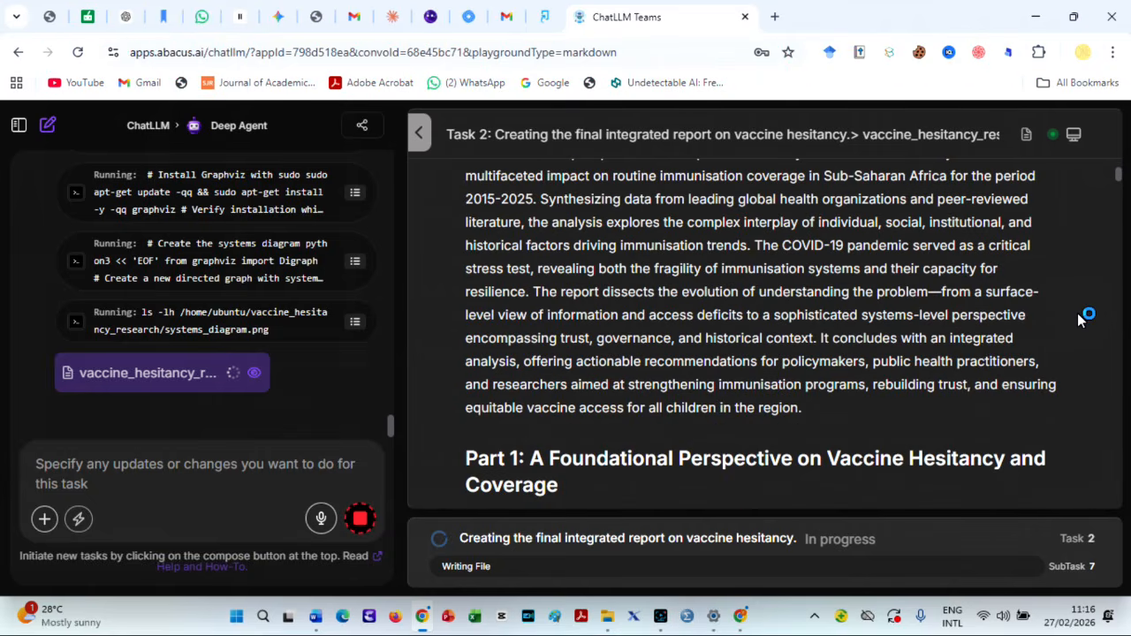
scroll(1077, 313, "down", 8)
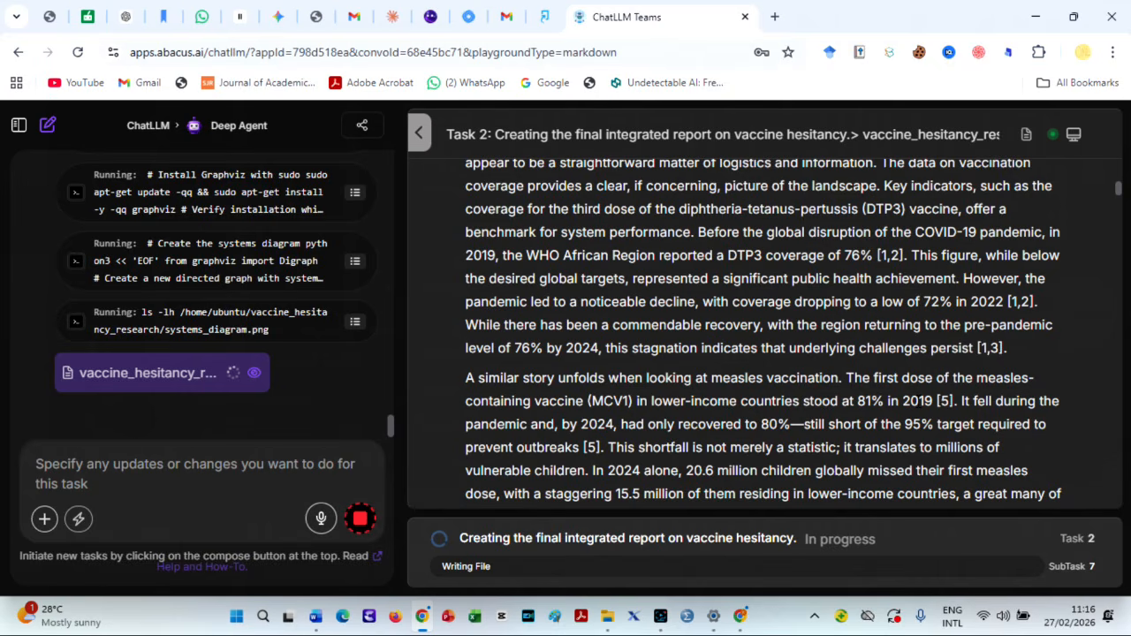
scroll(924, 402, "down", 3)
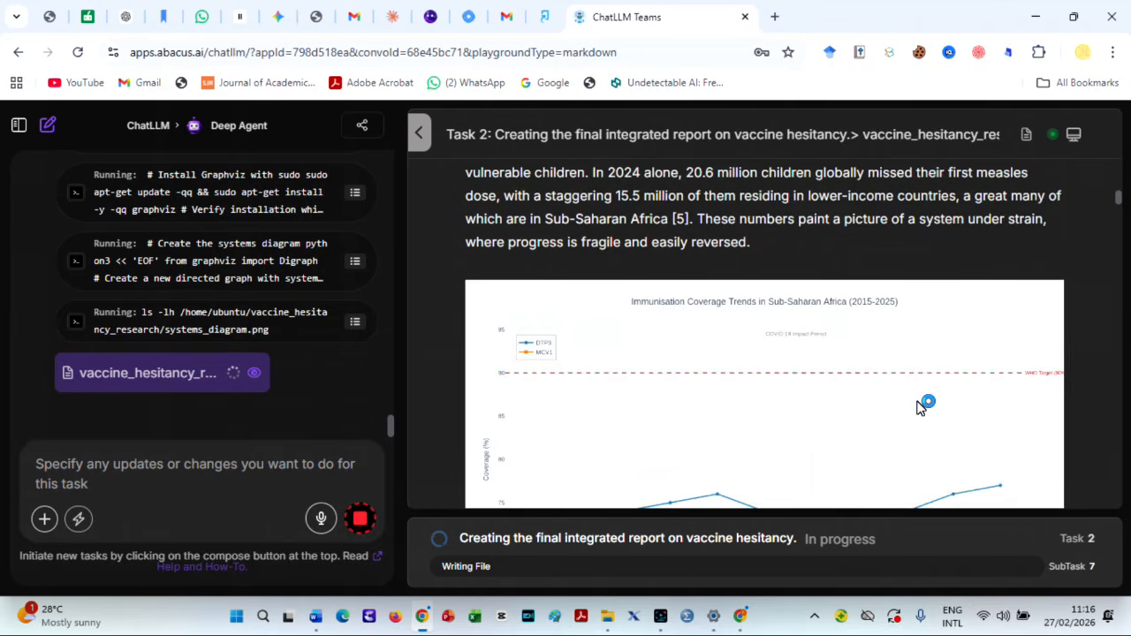
scroll(924, 402, "down", 3)
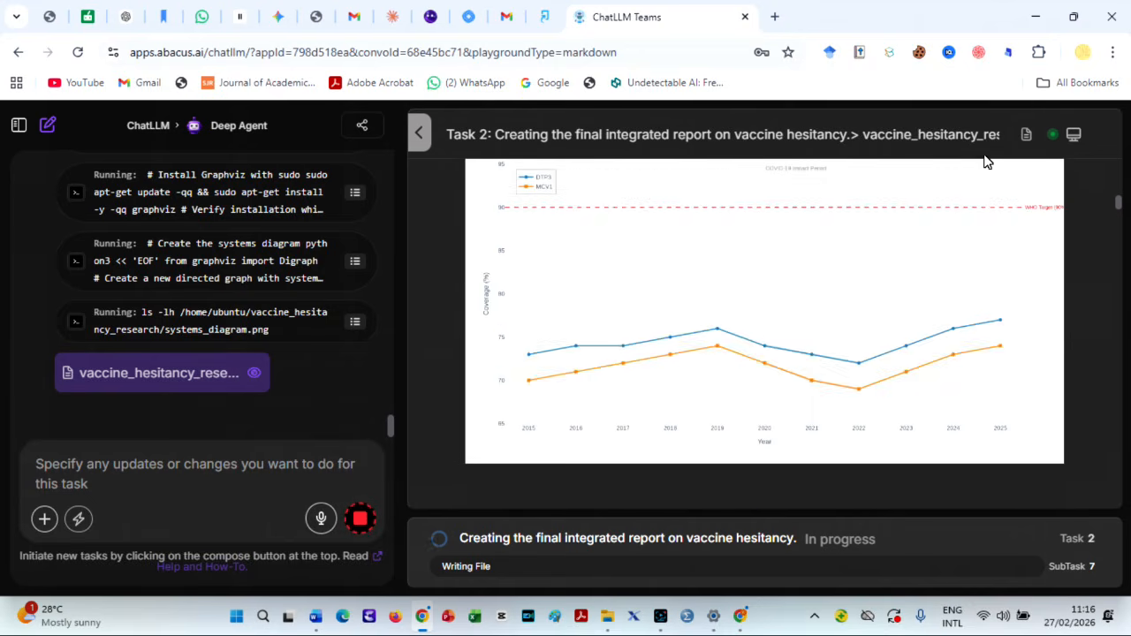
scroll(918, 480, "down", 8)
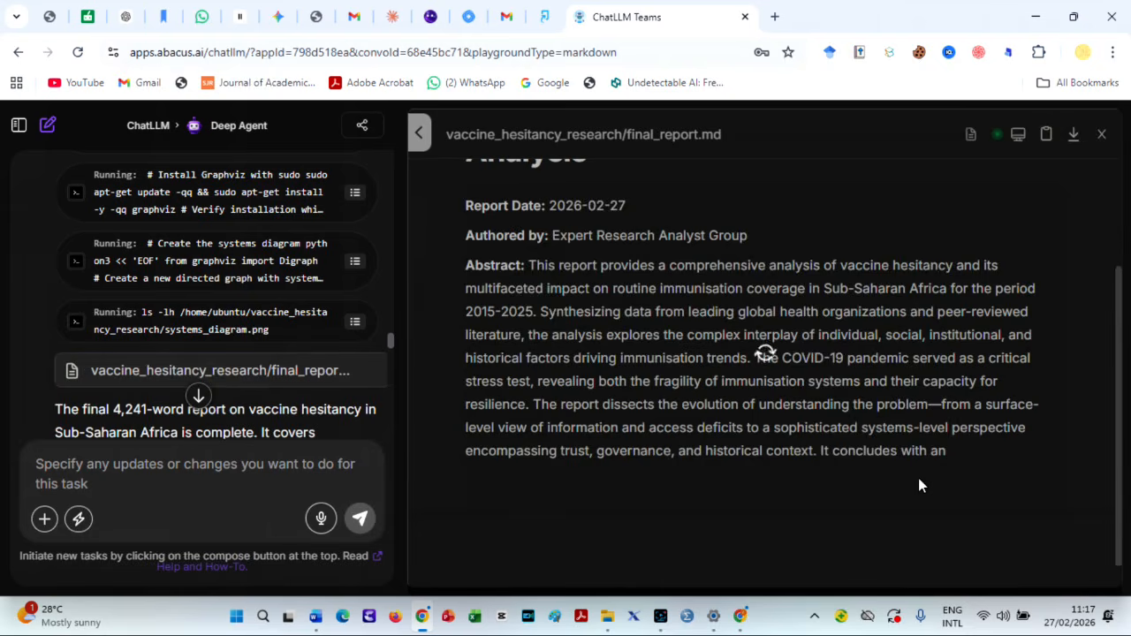
Step: Review the rest of final_report.md, including the expert perspective sections, systems diagram and recommended strategies
scroll(918, 480, "down", 15)
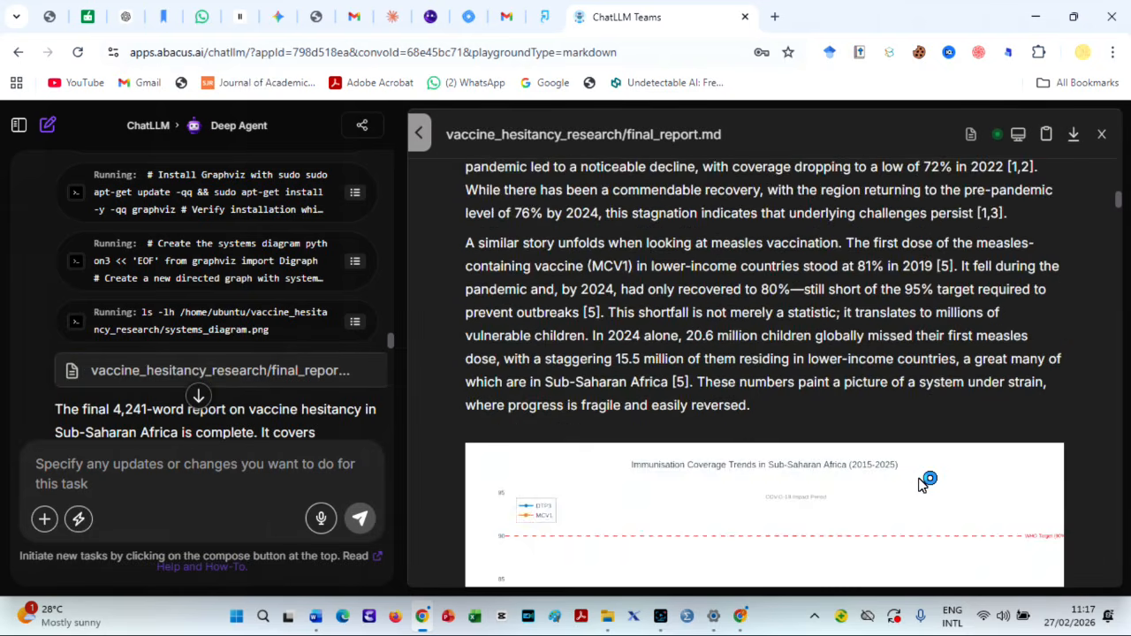
scroll(918, 478, "down", 15)
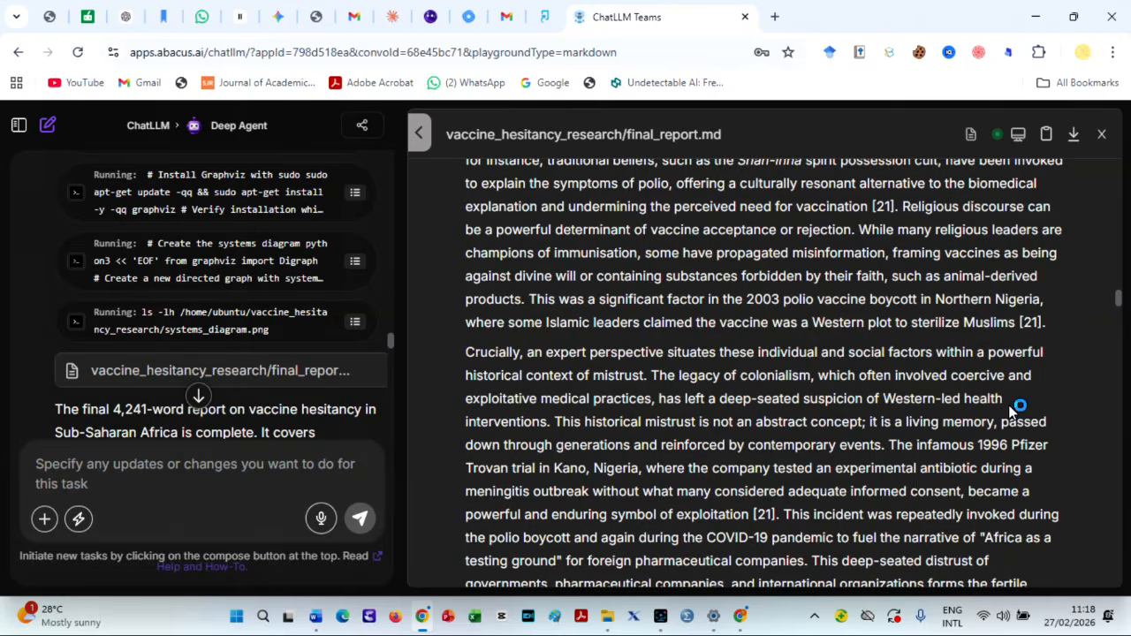
scroll(1012, 408, "down", 10)
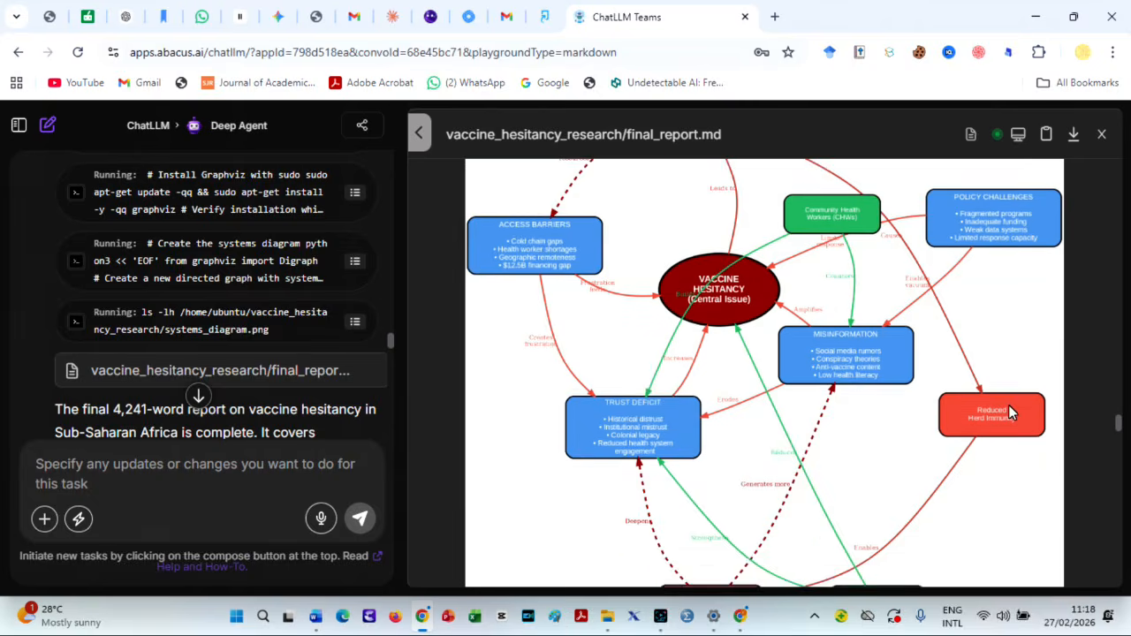
scroll(1011, 409, "down", 15)
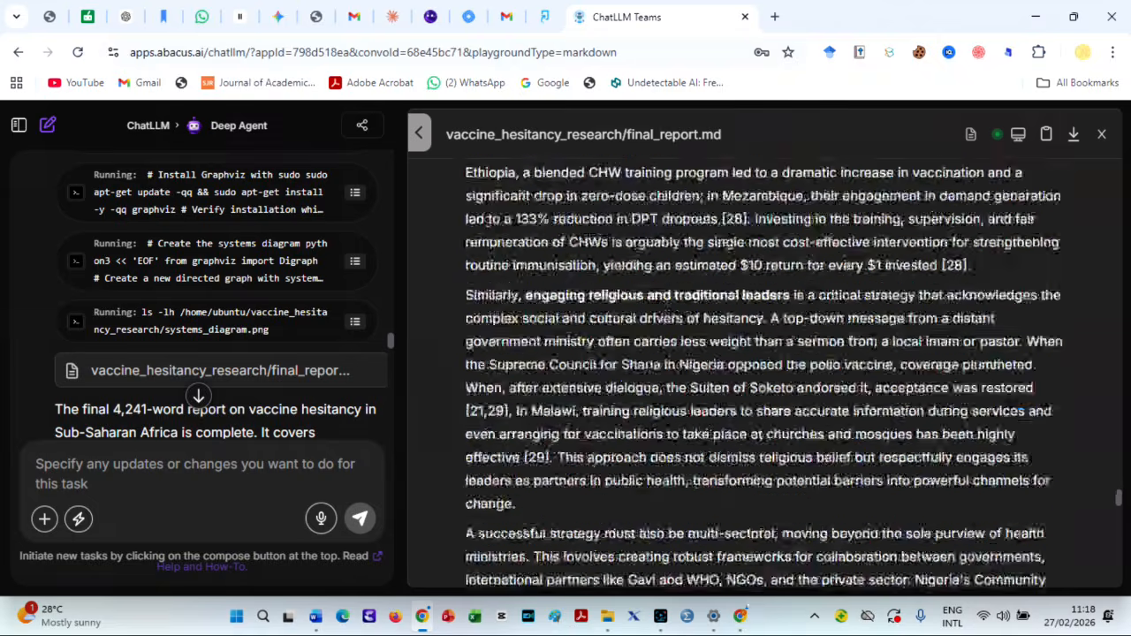
scroll(798, 436, "down", 15)
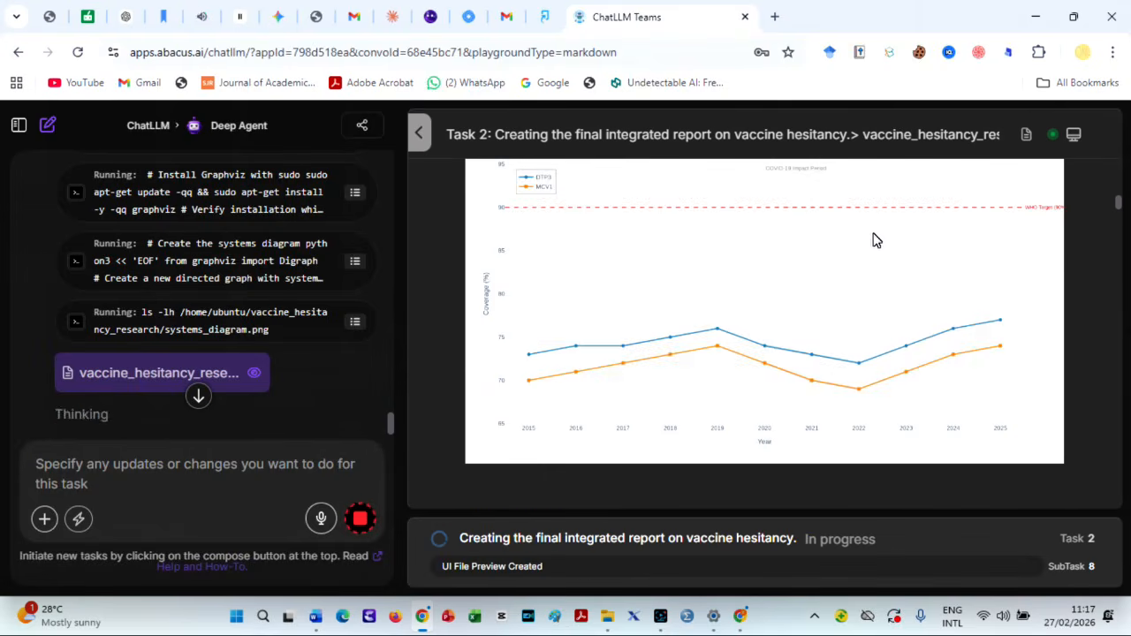
scroll(923, 477, "down", 8)
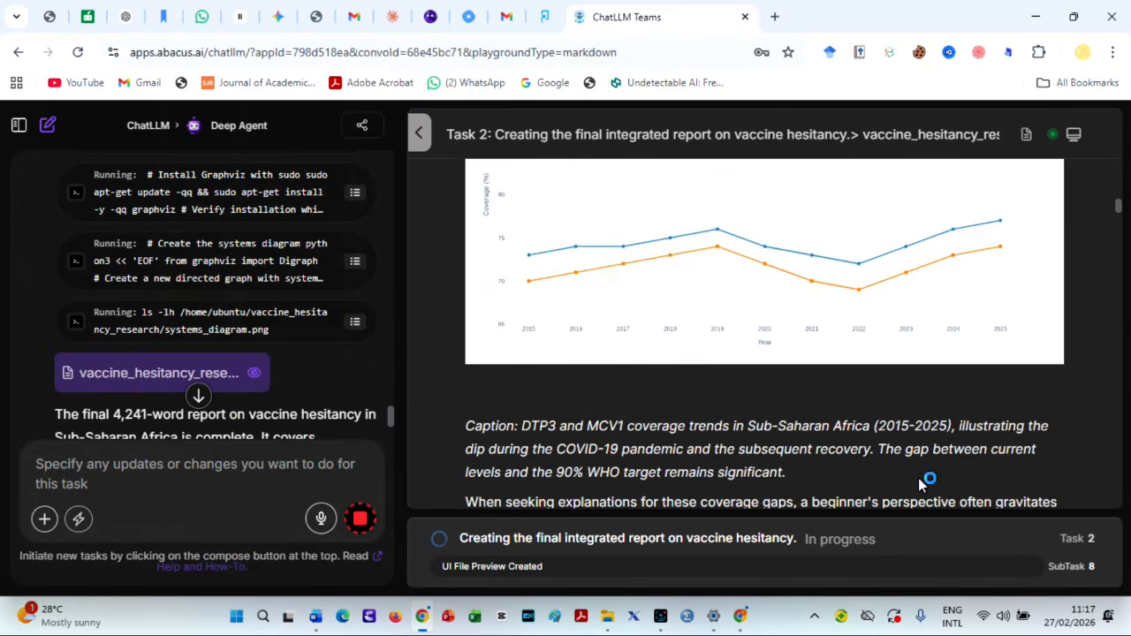
scroll(918, 478, "down", 10)
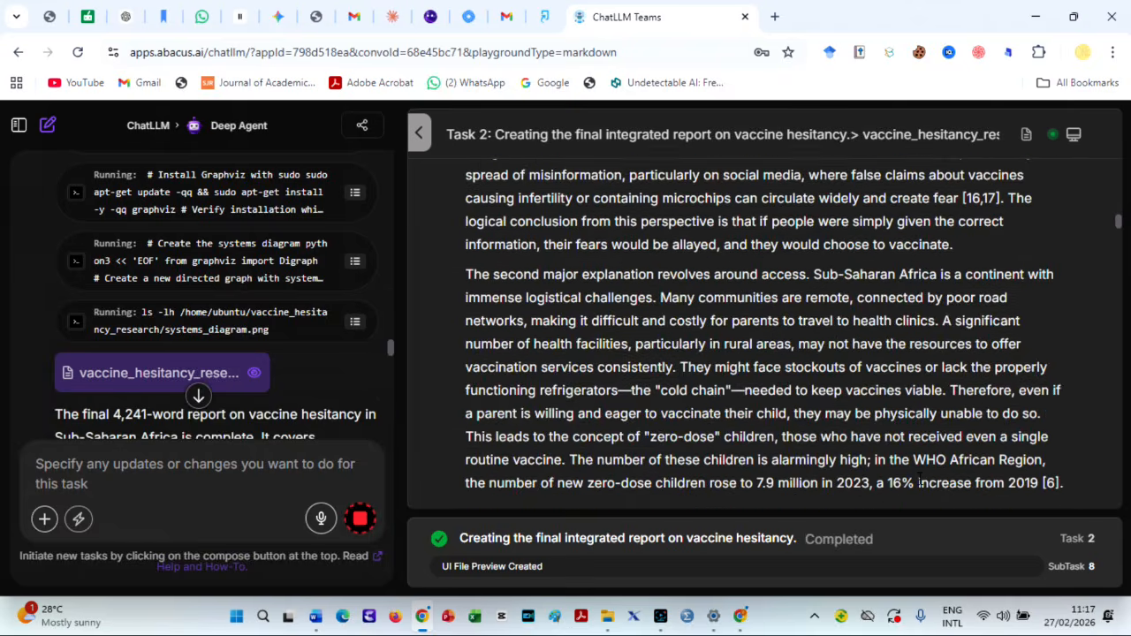
scroll(918, 478, "down", 10)
scroll(919, 481, "down", 10)
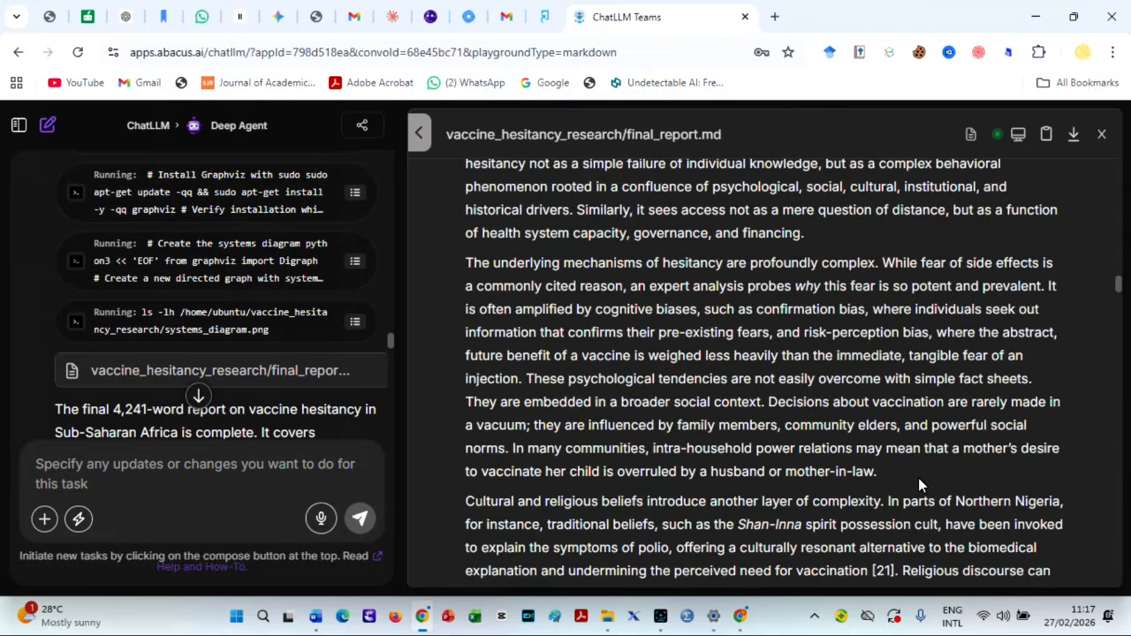
scroll(1014, 408, "down", 10)
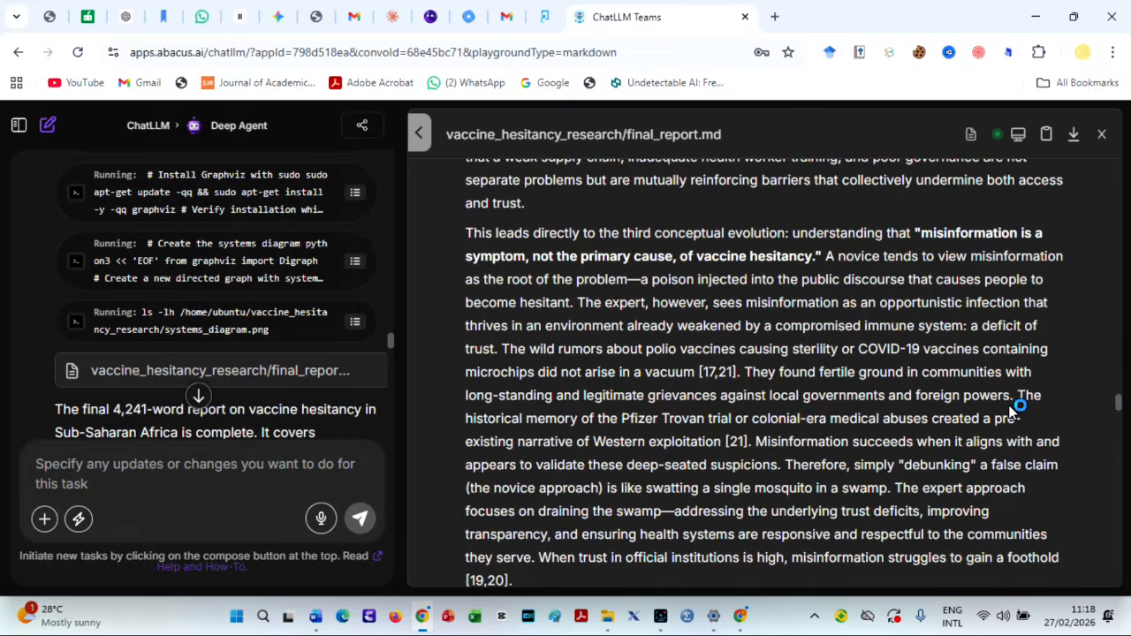
scroll(1010, 409, "down", 10)
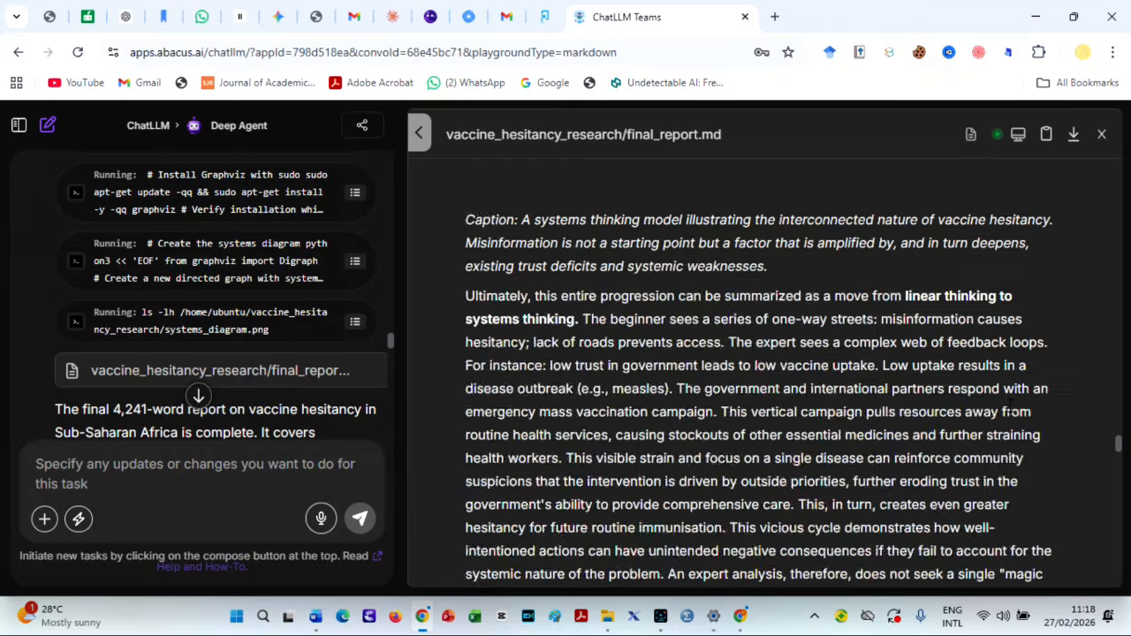
Step: Examine the report's closing recommendations and its full References list, highlighting the numbered source entries
scroll(795, 434, "down", 15)
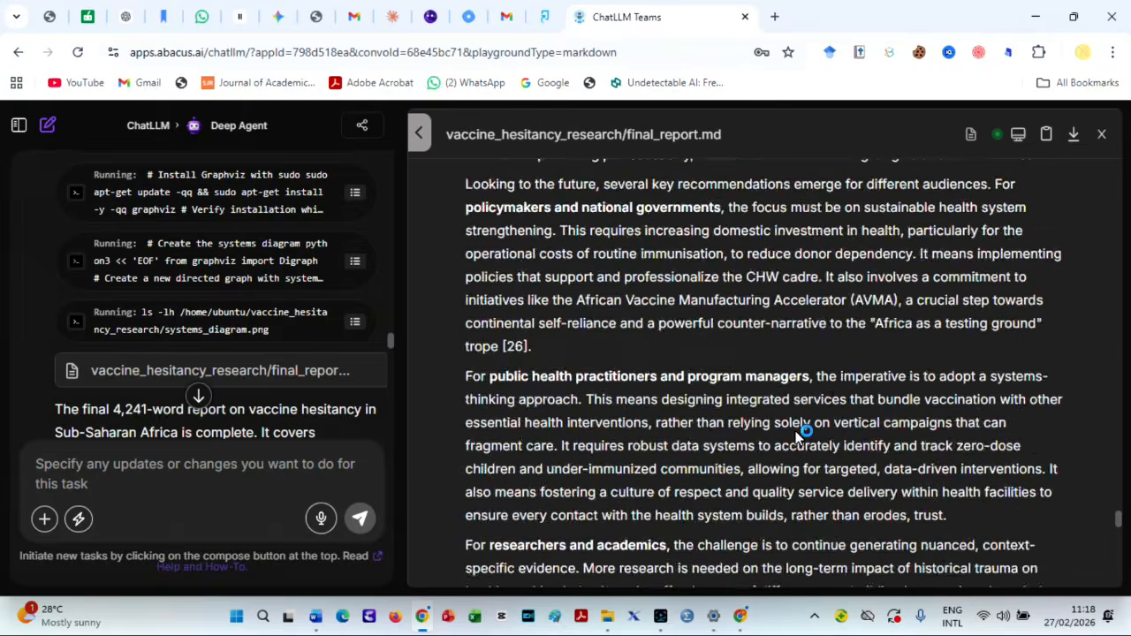
scroll(798, 438, "down", 3)
left_click_drag(547, 424, 510, 237)
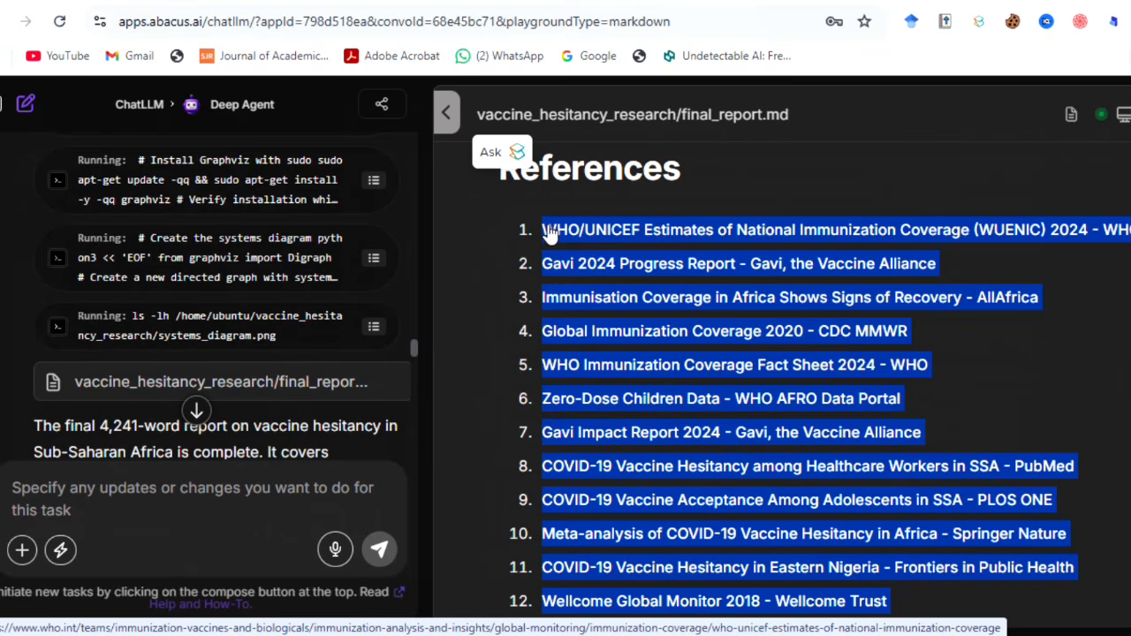
left_click(740, 206)
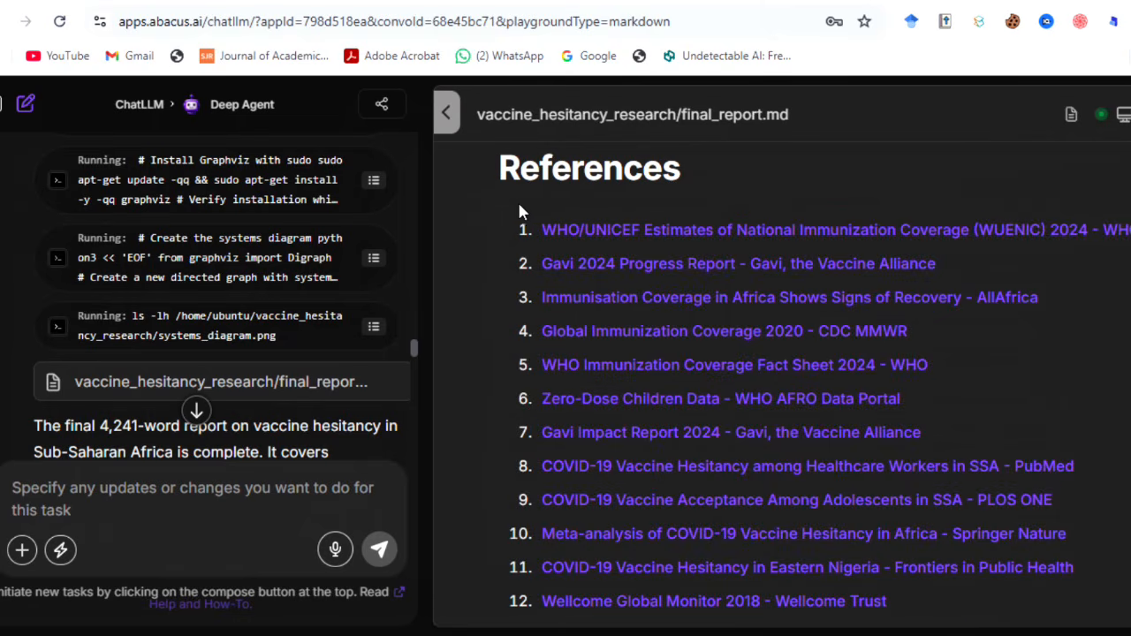
left_click_drag(517, 212, 790, 479)
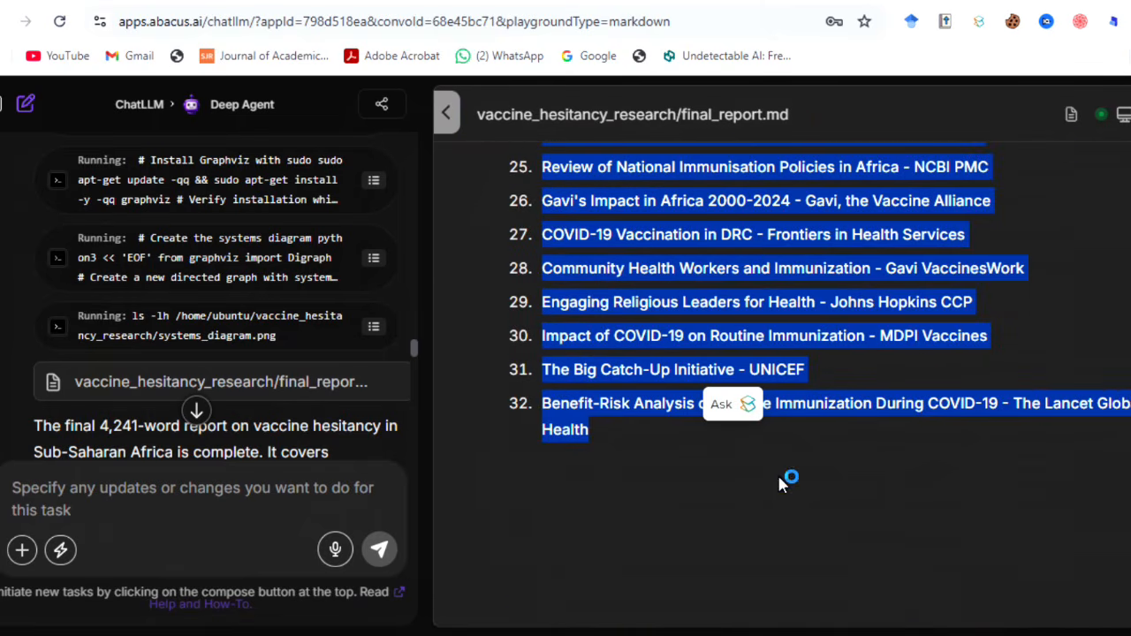
left_click(721, 404)
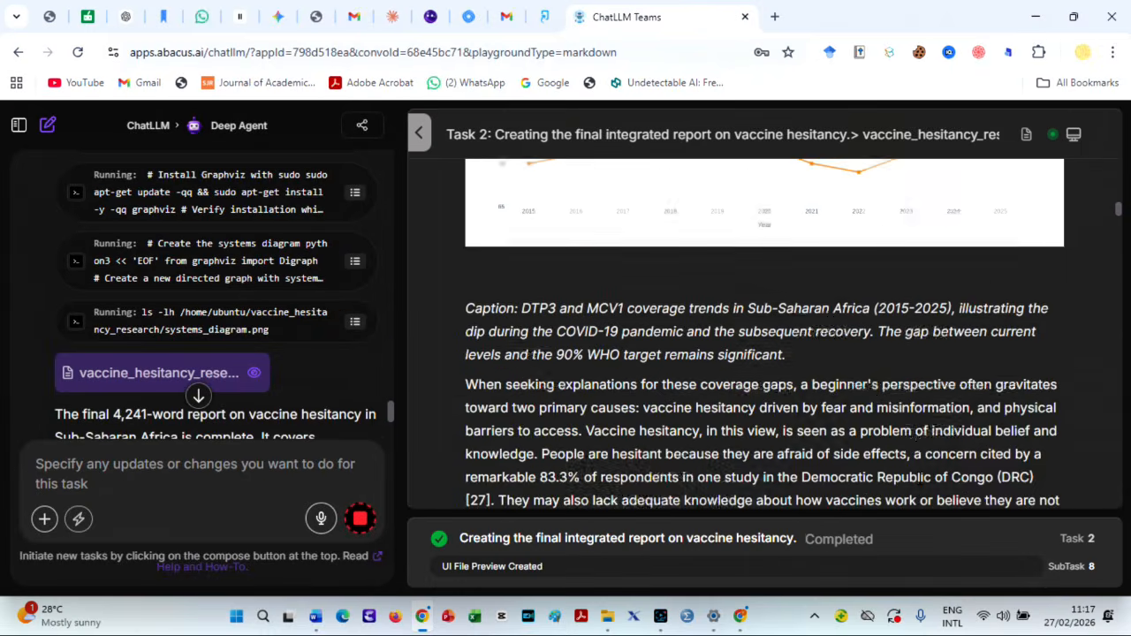
Step: Go back over the report body, including the coverage trends chart, the historical mistrust discussion, the systems diagram and the conclusion
scroll(918, 477, "down", 7)
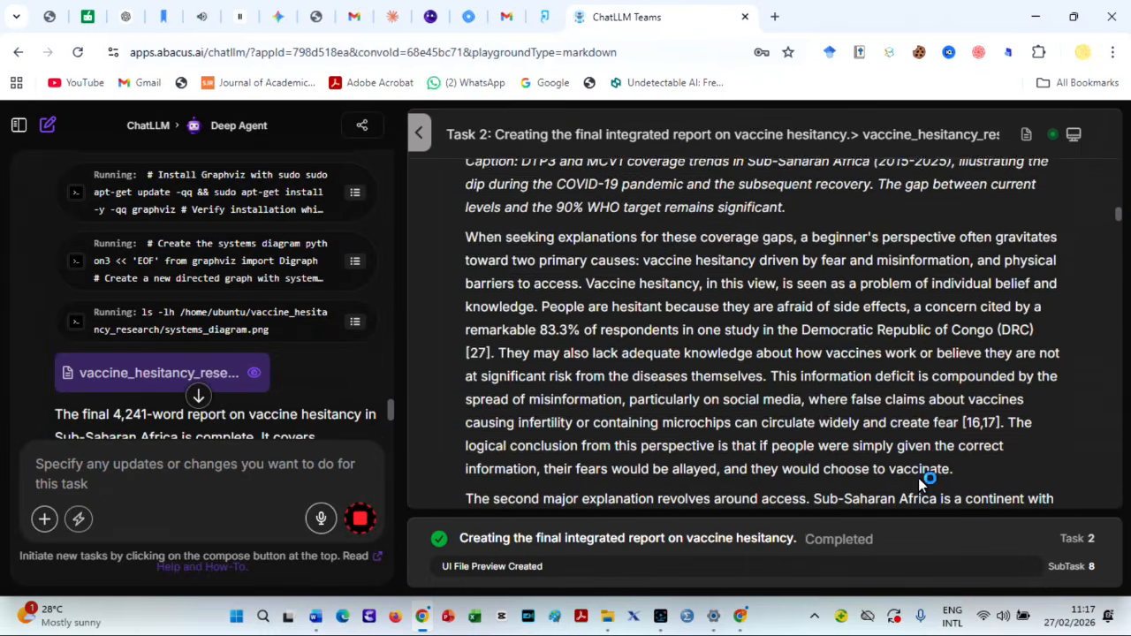
scroll(918, 478, "down", 15)
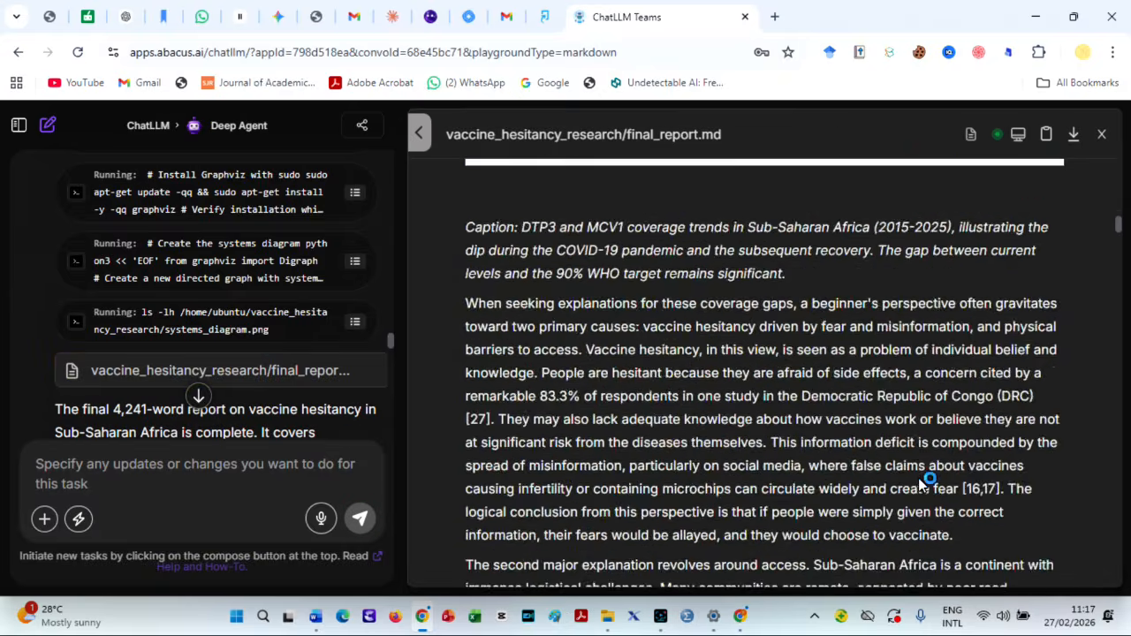
scroll(1010, 408, "down", 15)
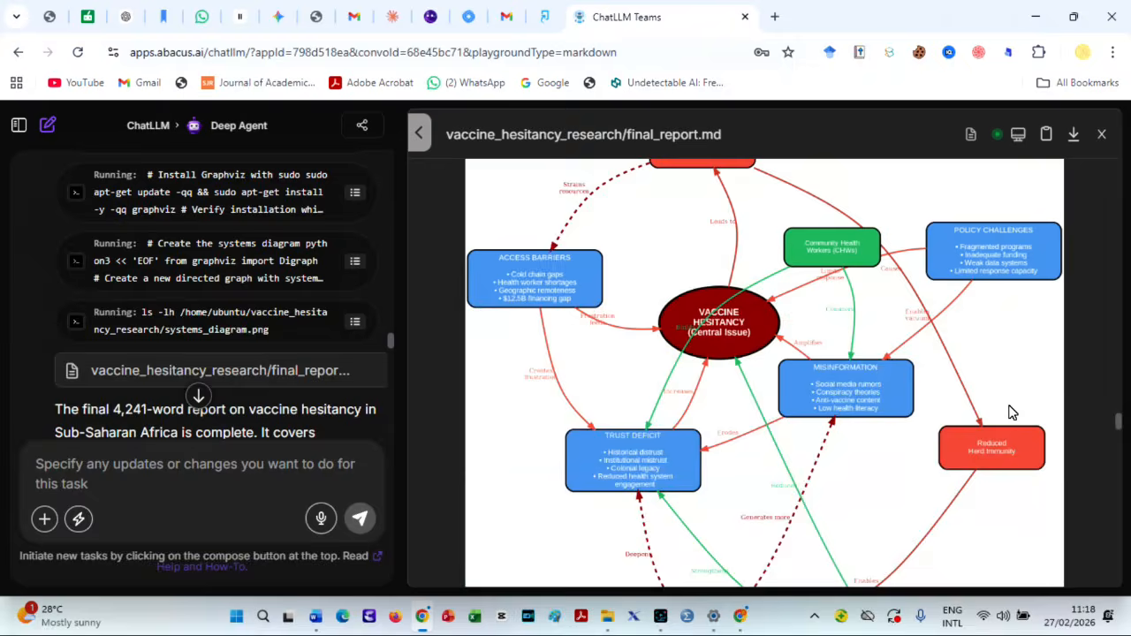
scroll(884, 406, "down", 15)
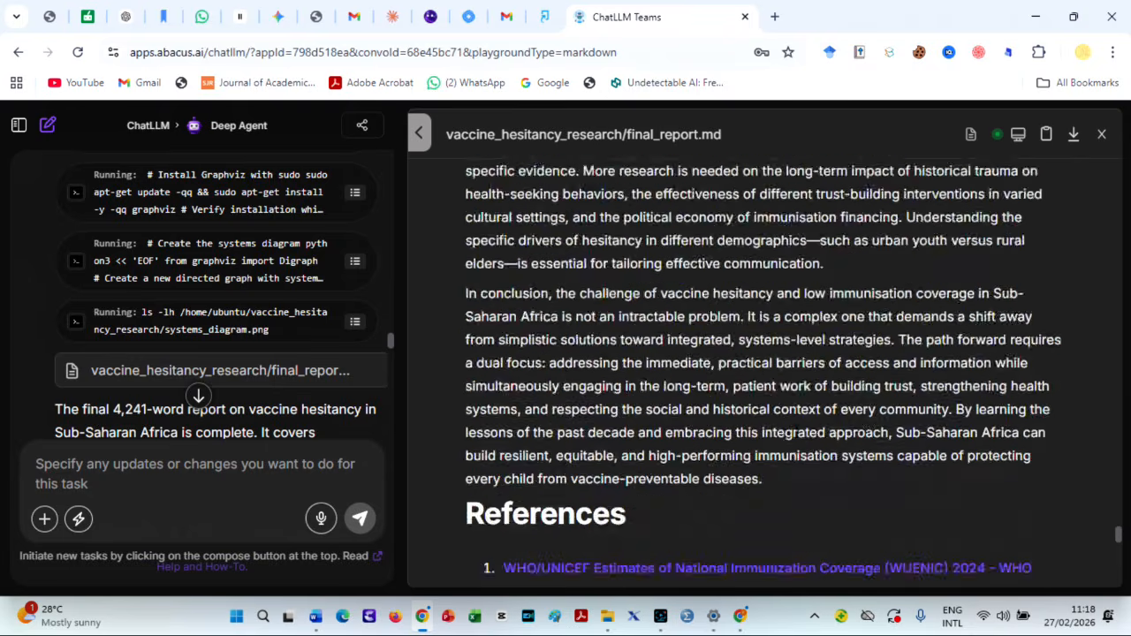
scroll(798, 432, "up", 5)
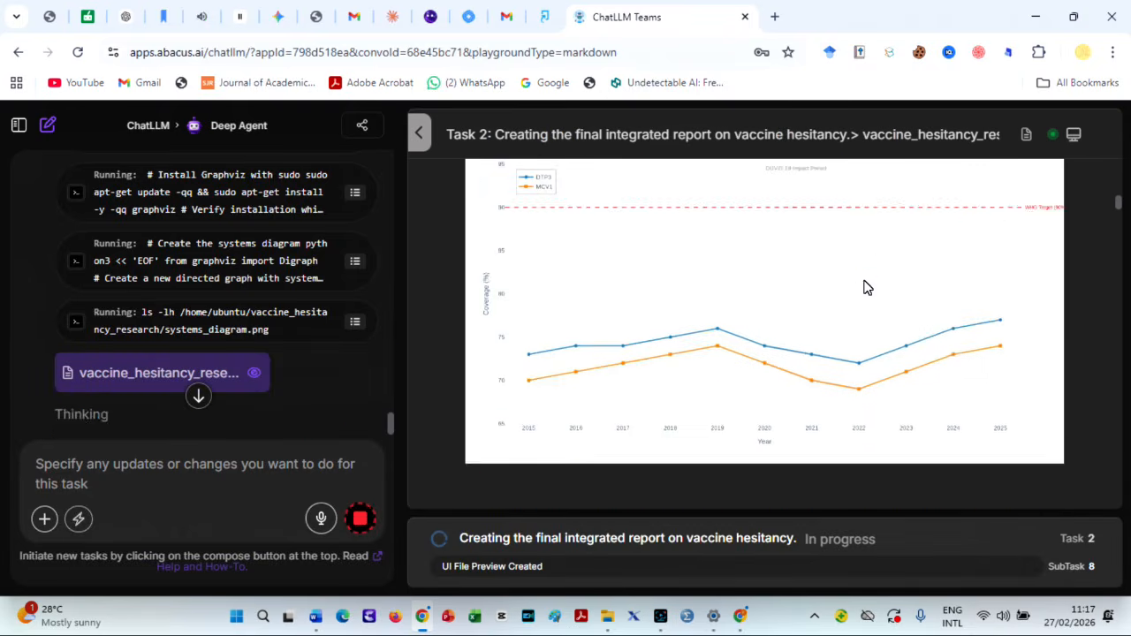
scroll(922, 480, "down", 5)
scroll(920, 482, "down", 5)
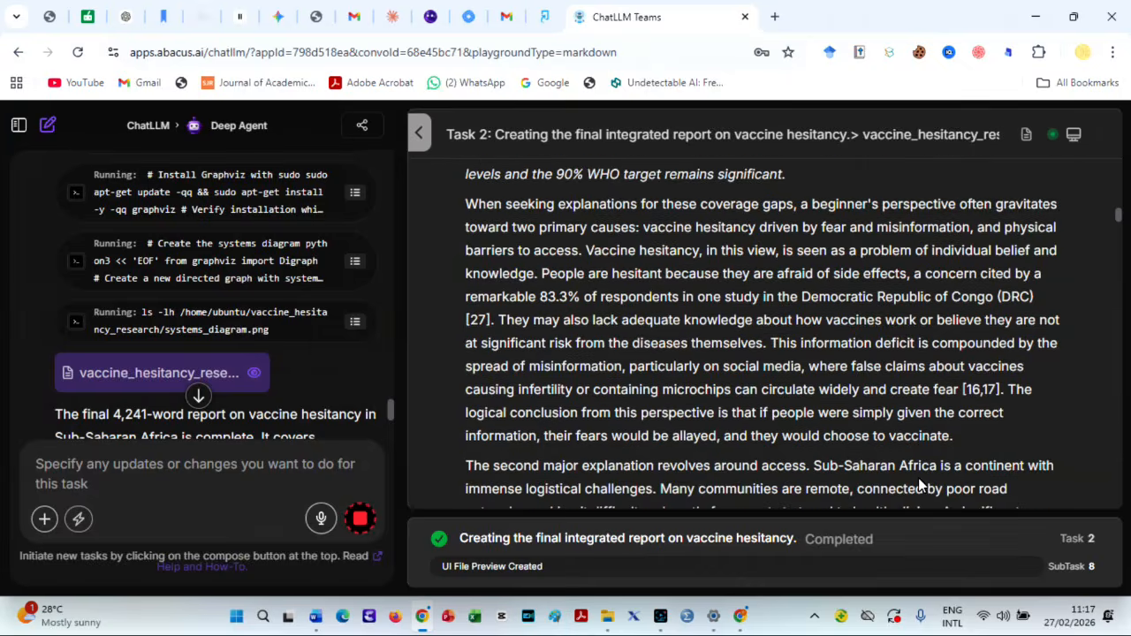
scroll(918, 478, "down", 15)
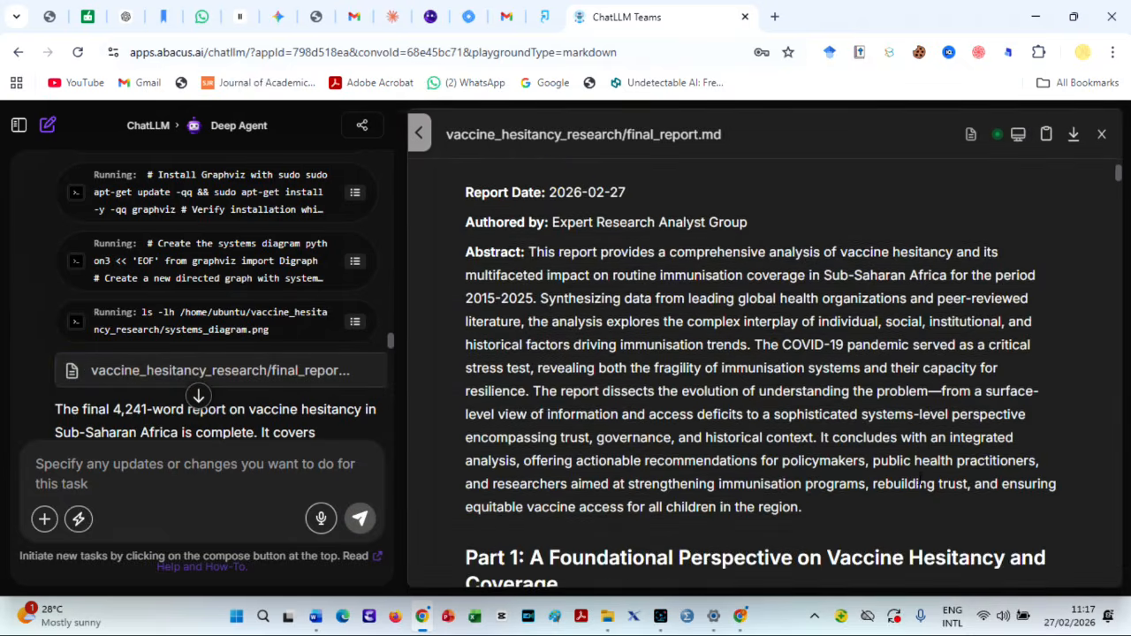
scroll(1009, 404, "down", 20)
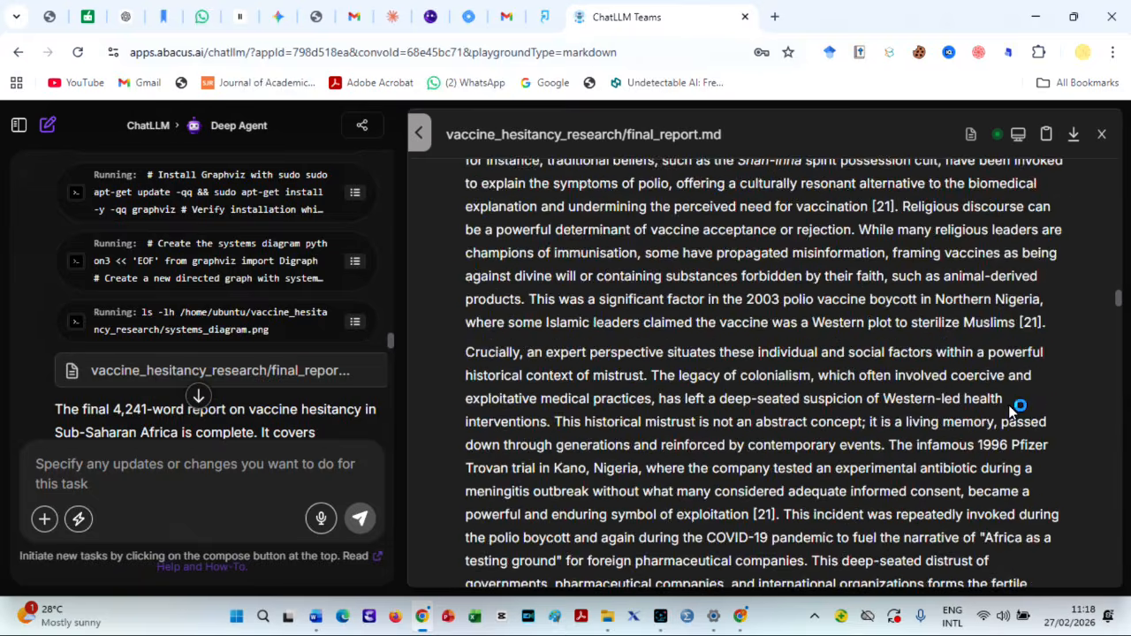
scroll(1008, 405, "down", 20)
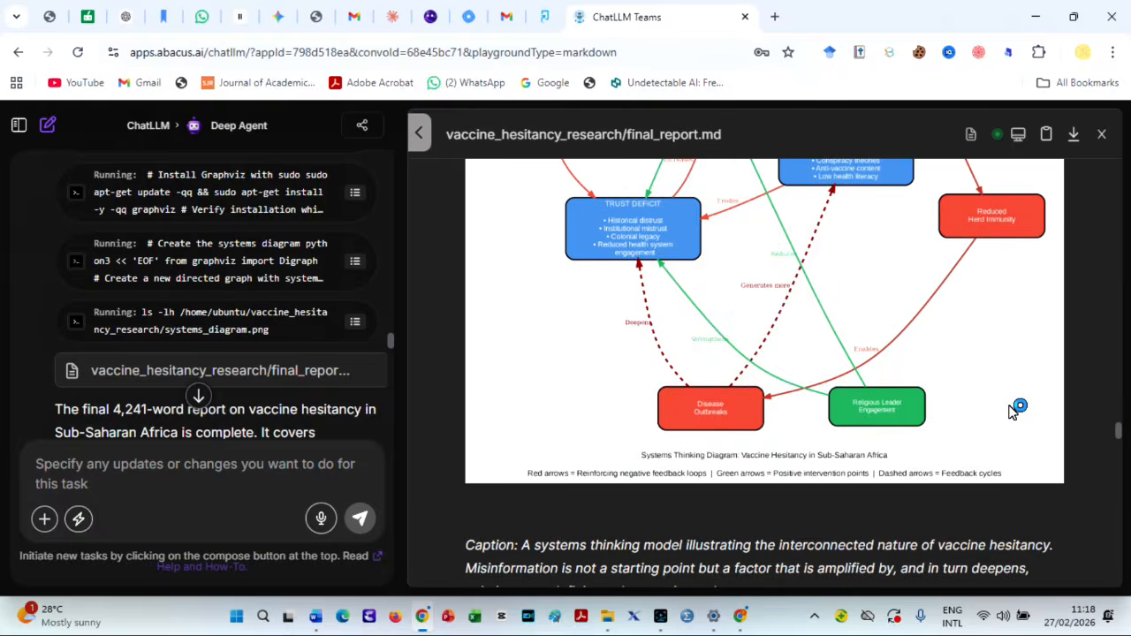
scroll(777, 406, "down", 20)
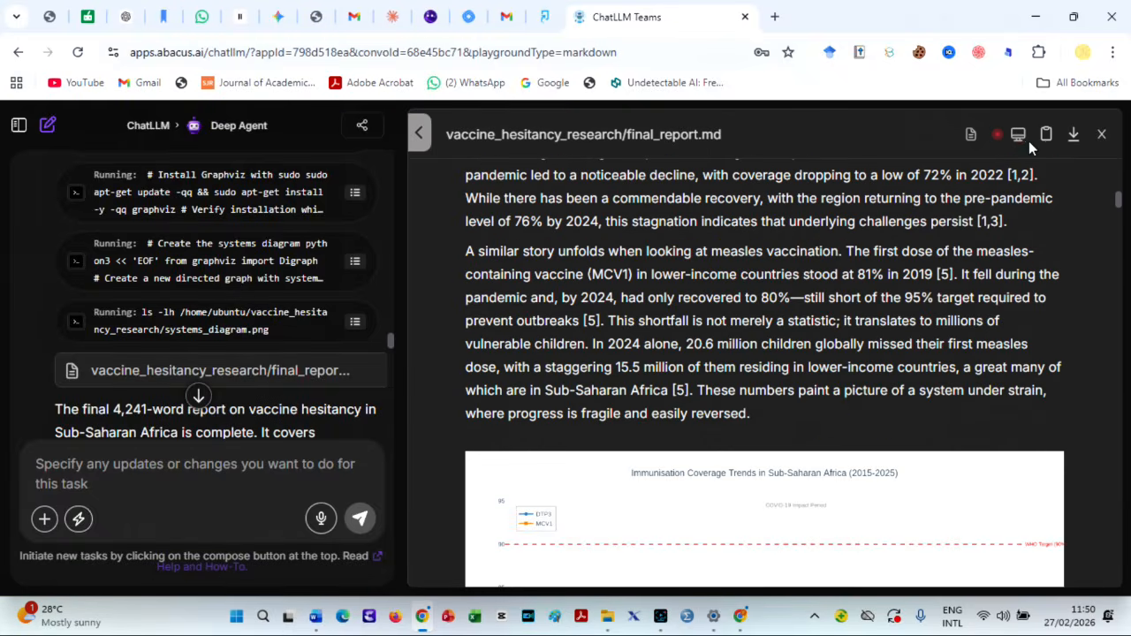
Step: Download the vaccine hesitancy report as final_report.pdf and look through the PDF
left_click(1072, 138)
left_click(1074, 136)
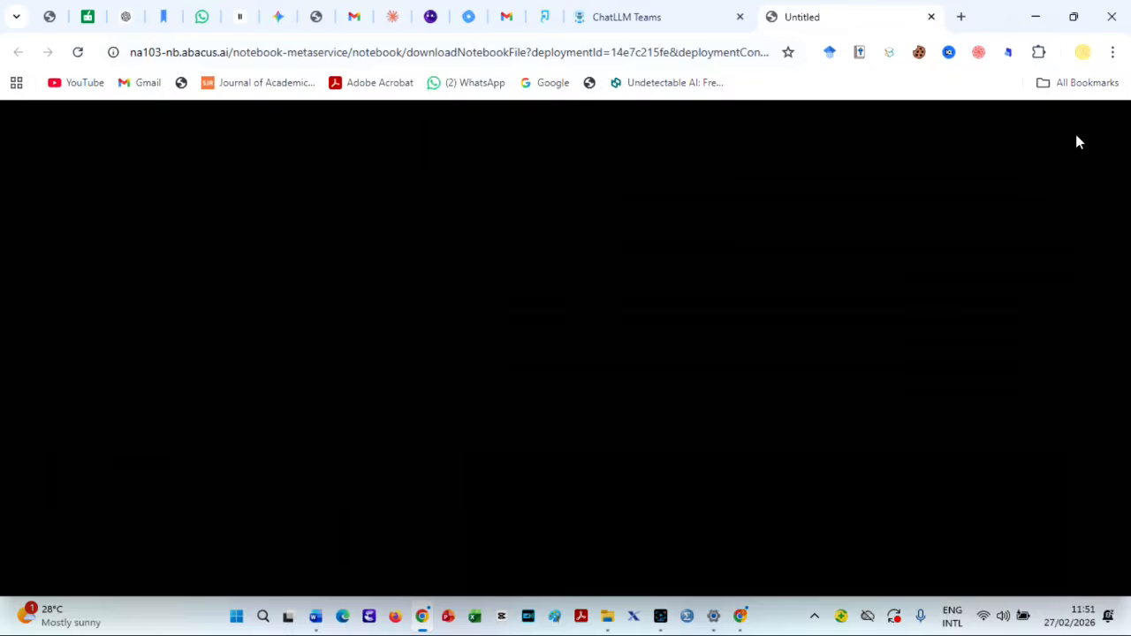
left_click(958, 95)
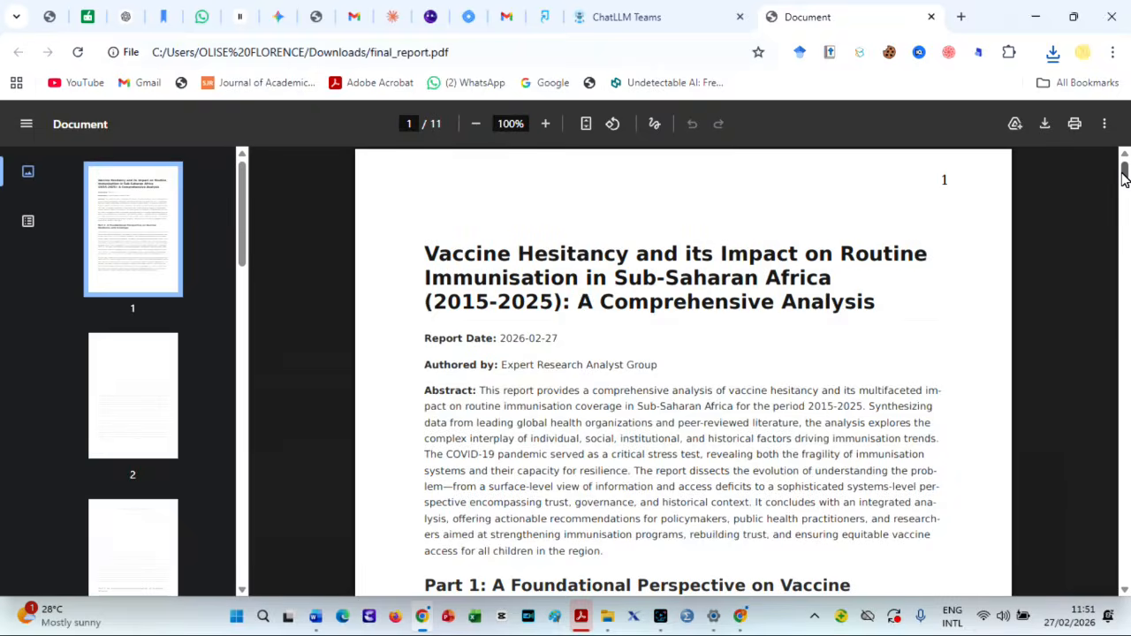
left_click_drag(1124, 177, 1126, 265)
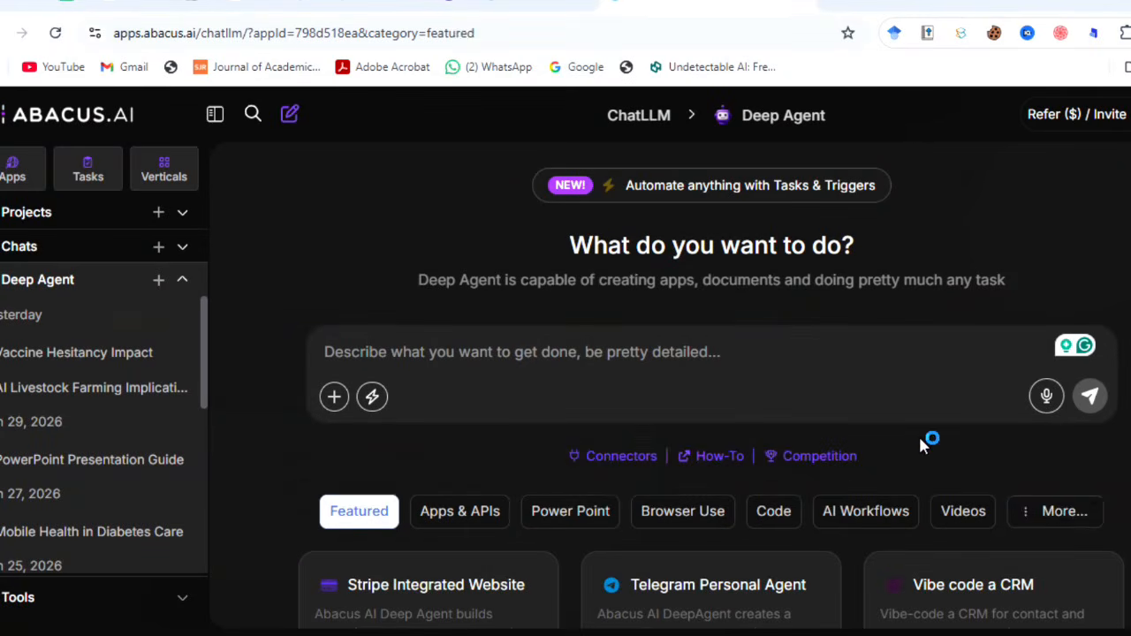
Step: Choose the Data Analysis category for a new Deep Agent task and enable High Effort
left_click(1060, 510)
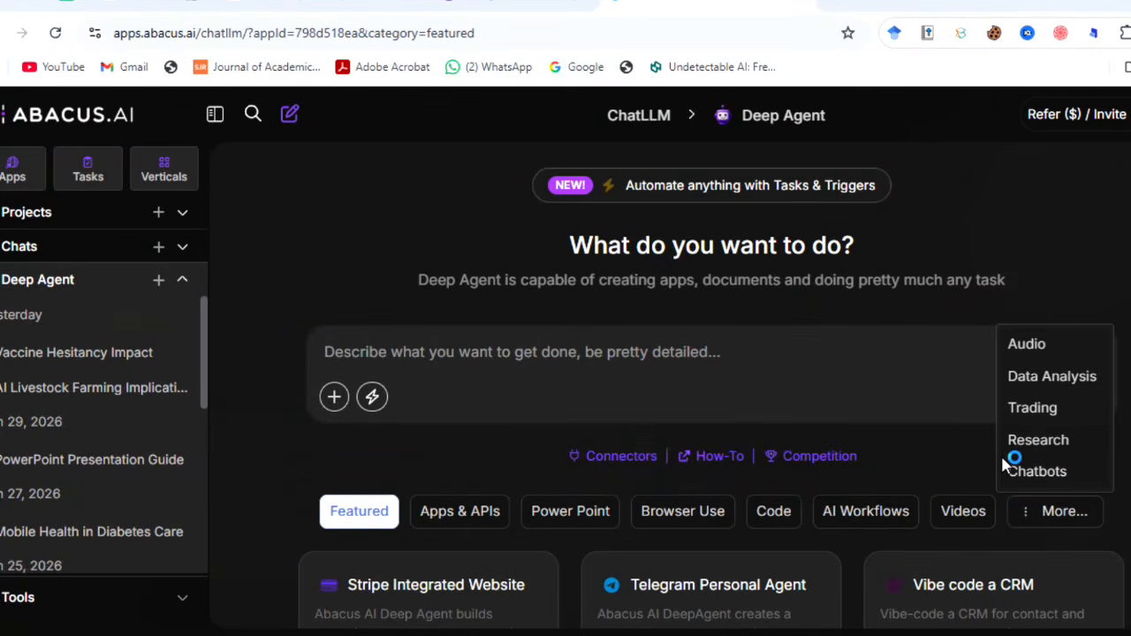
left_click(1082, 383)
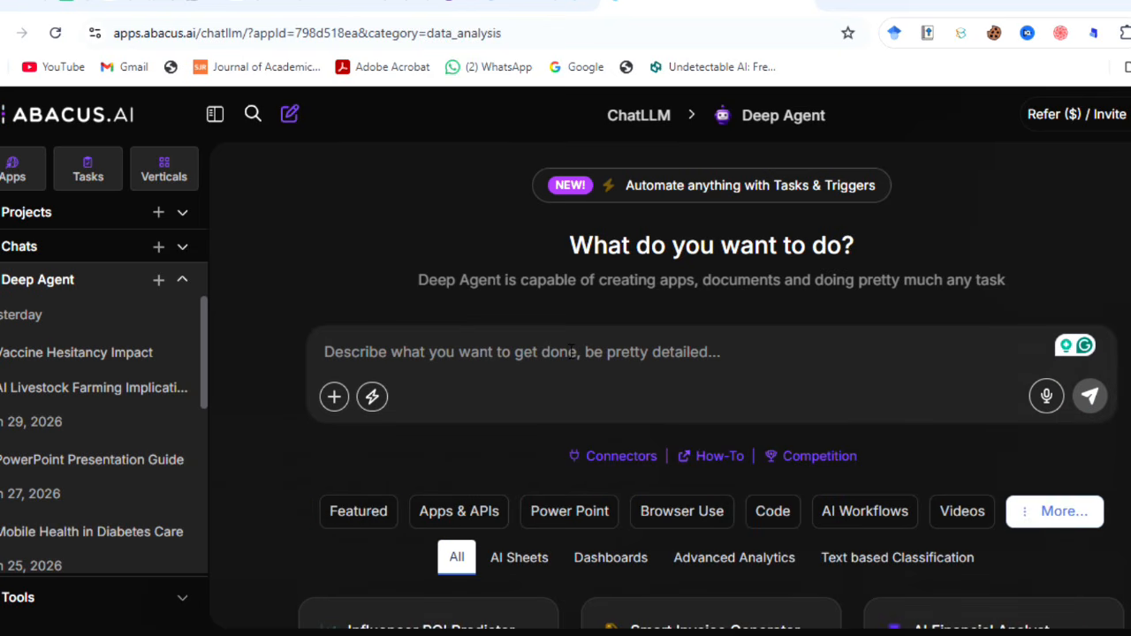
left_click(372, 397)
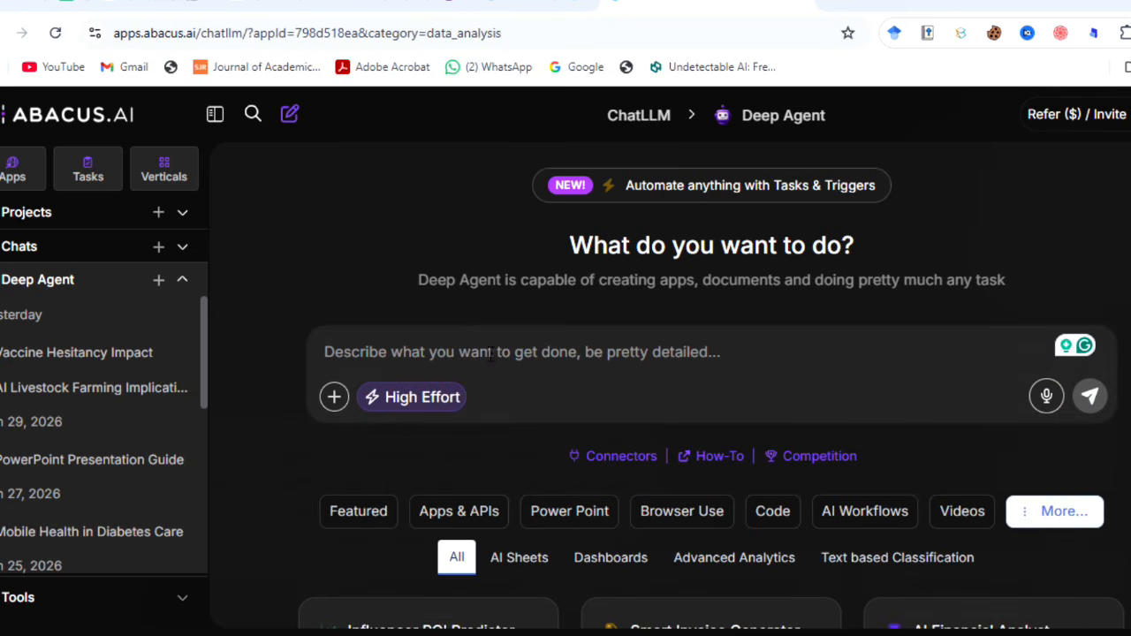
Step: Paste the quantitative analysis prompt for the Nigerian firm survey and set its number of respondents to 297
key("ctrl+v")
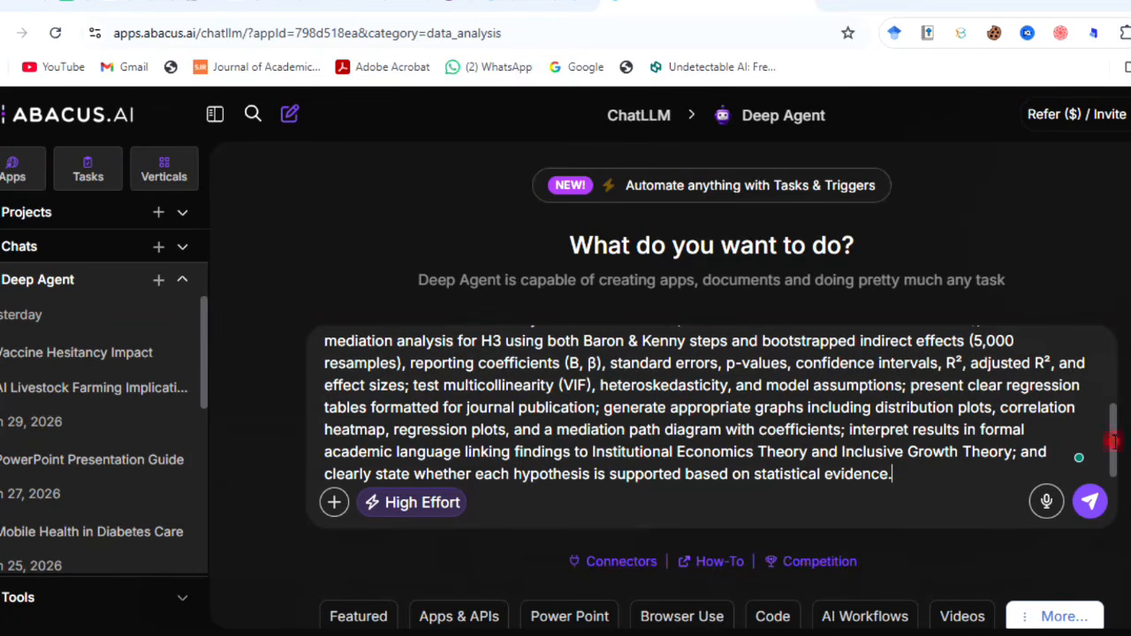
left_click_drag(1114, 440, 1110, 340)
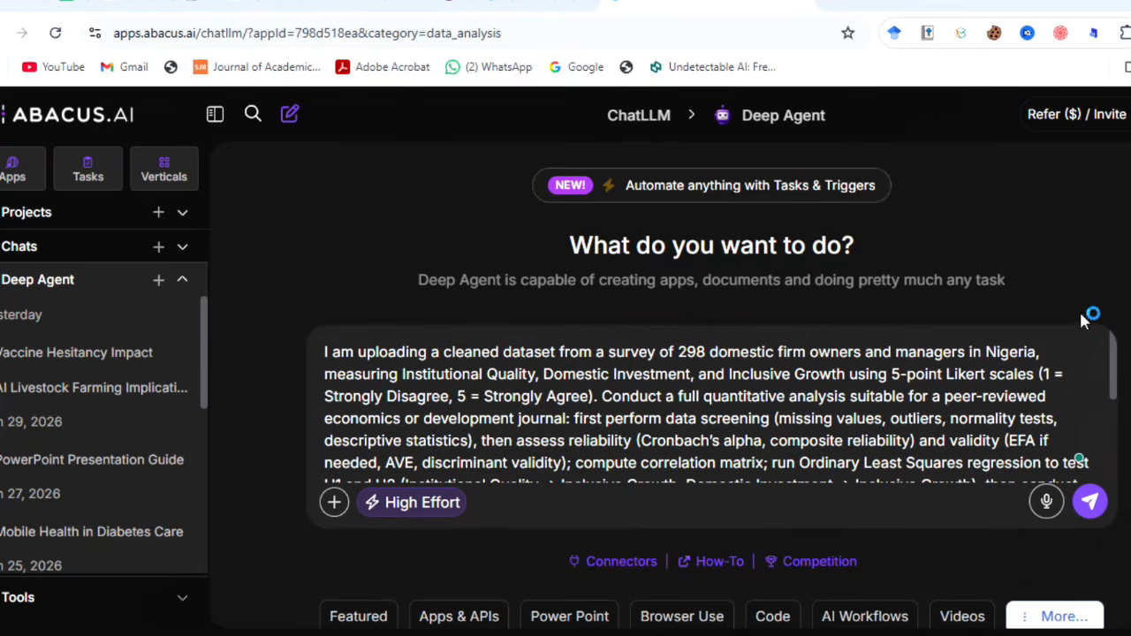
left_click(709, 353)
key("BackSpace")
key("BackSpace")
type("7")
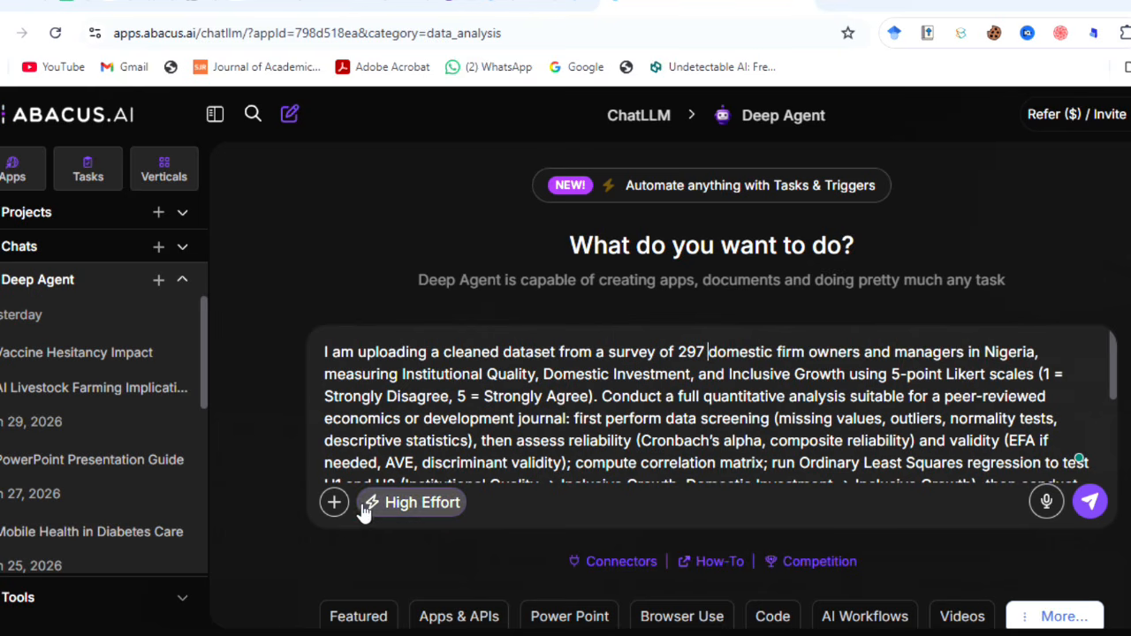
Step: Attach the 297-response questionnaire dataset Excel file from the computer, check its columns and submit the analysis request
left_click(334, 501)
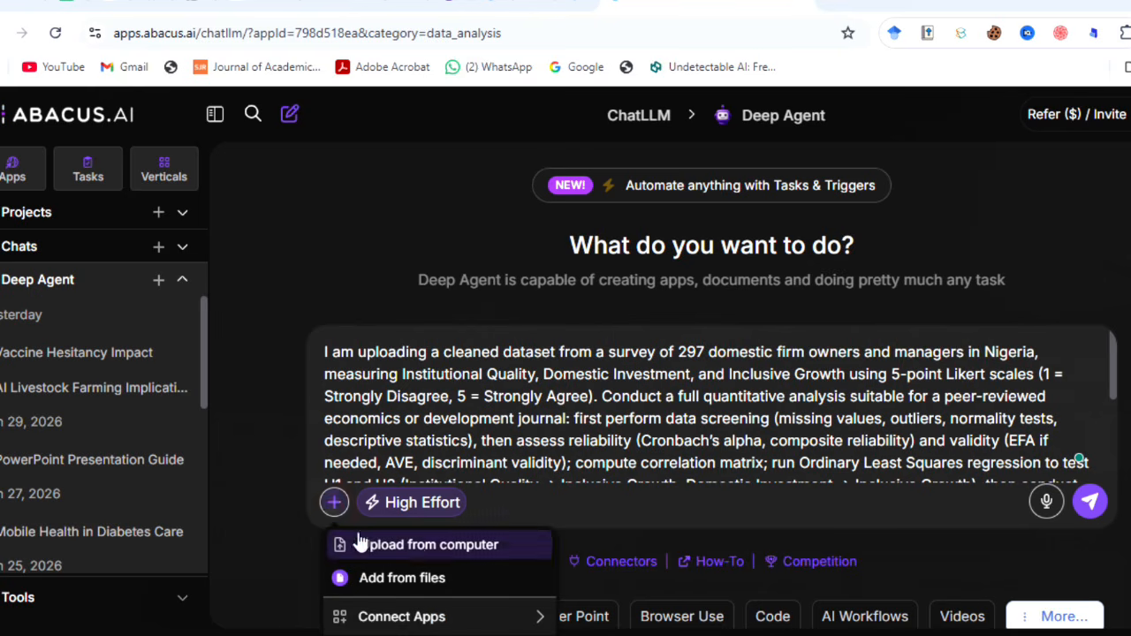
left_click(439, 544)
left_click(133, 261)
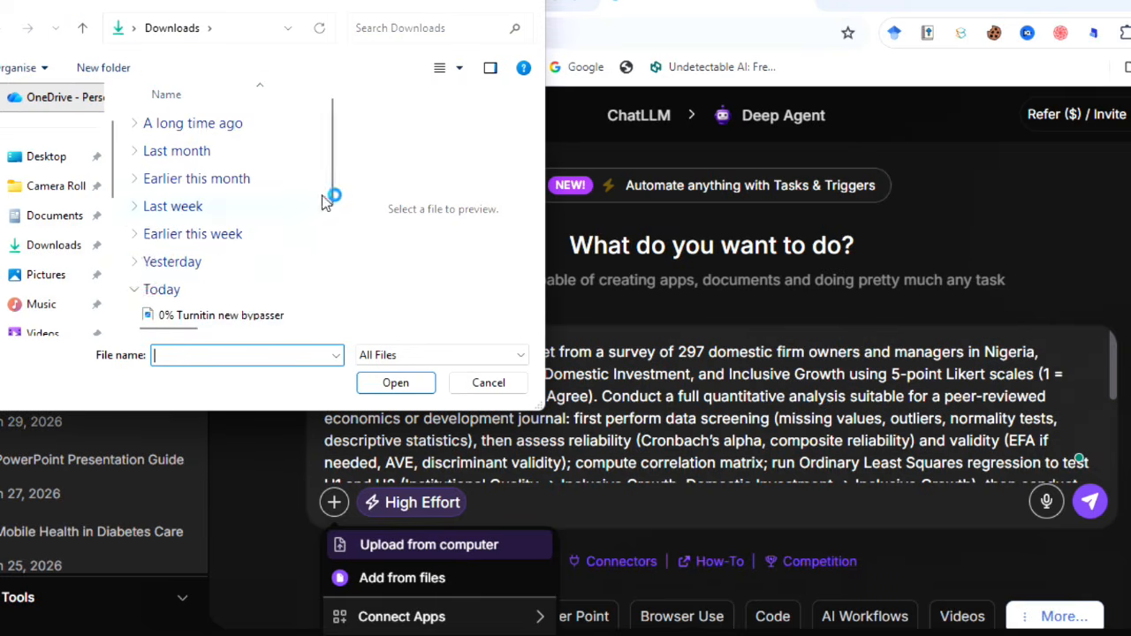
scroll(265, 282, "down", 5)
left_click(265, 281)
left_click(395, 383)
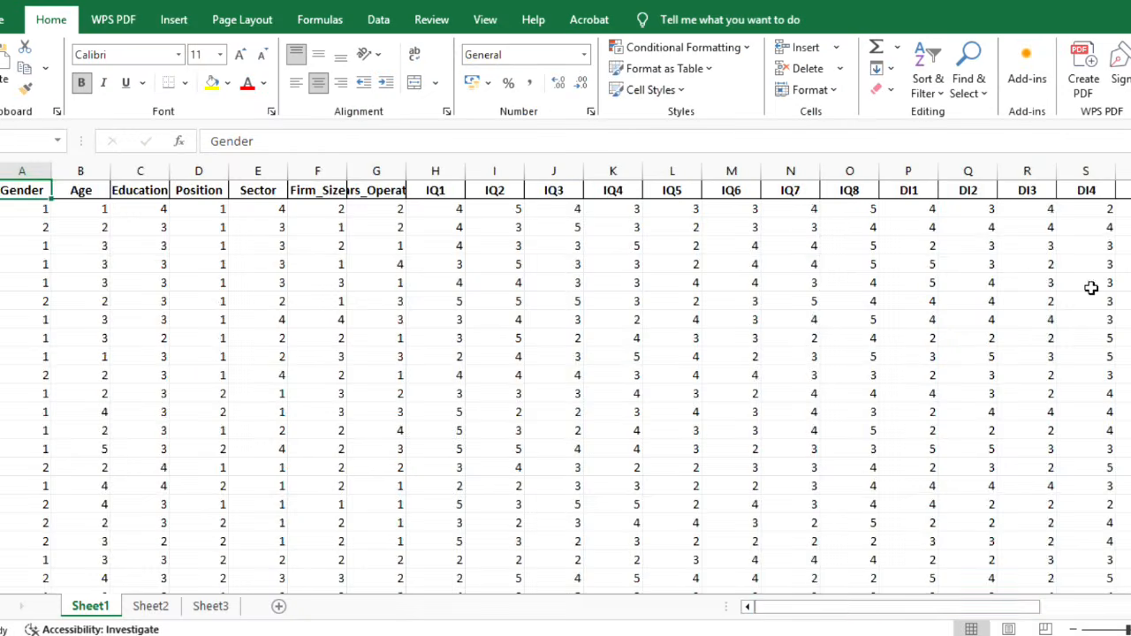
mouse_move(893, 606)
left_mouse_down()
mouse_move(937, 606)
mouse_move(893, 607)
left_mouse_up()
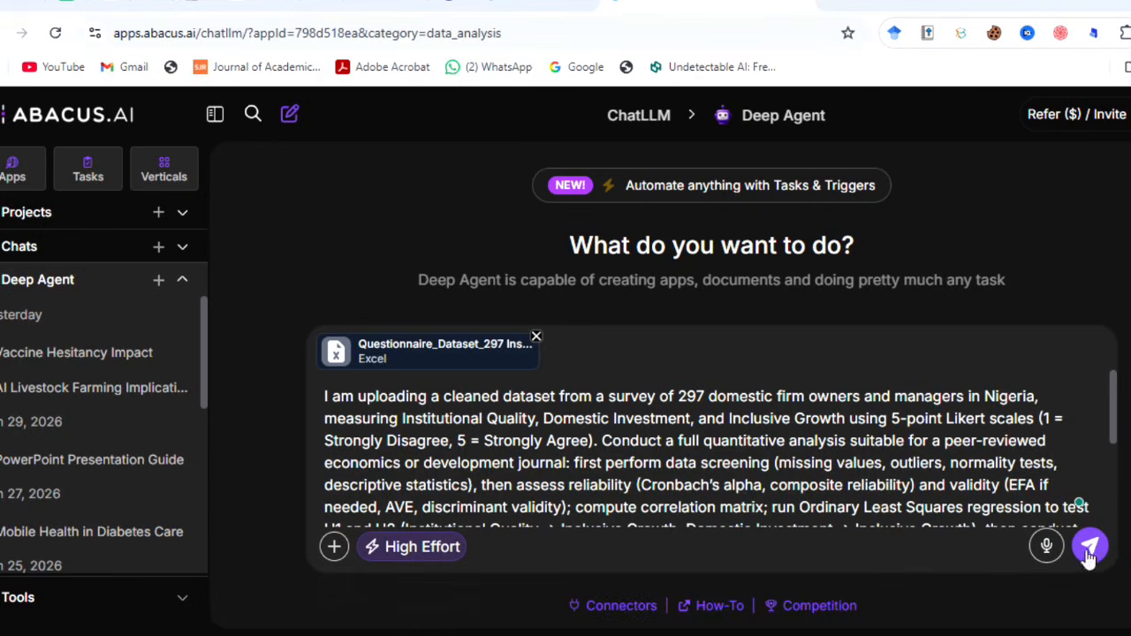
left_click(1091, 545)
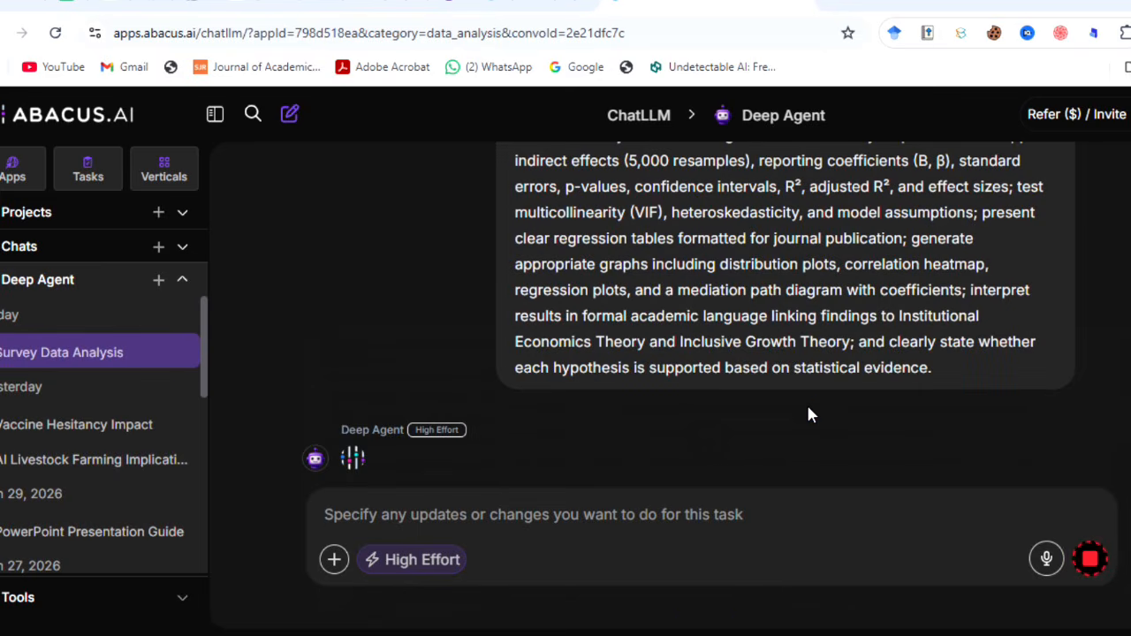
Step: Answer the clarifying questions, telling the agent not to infer constructs and assigning IQ items to Institutional Quality and DI items to Domestic Investment
left_click(1072, 448)
scroll(1072, 448, "down", 5)
left_click(987, 326)
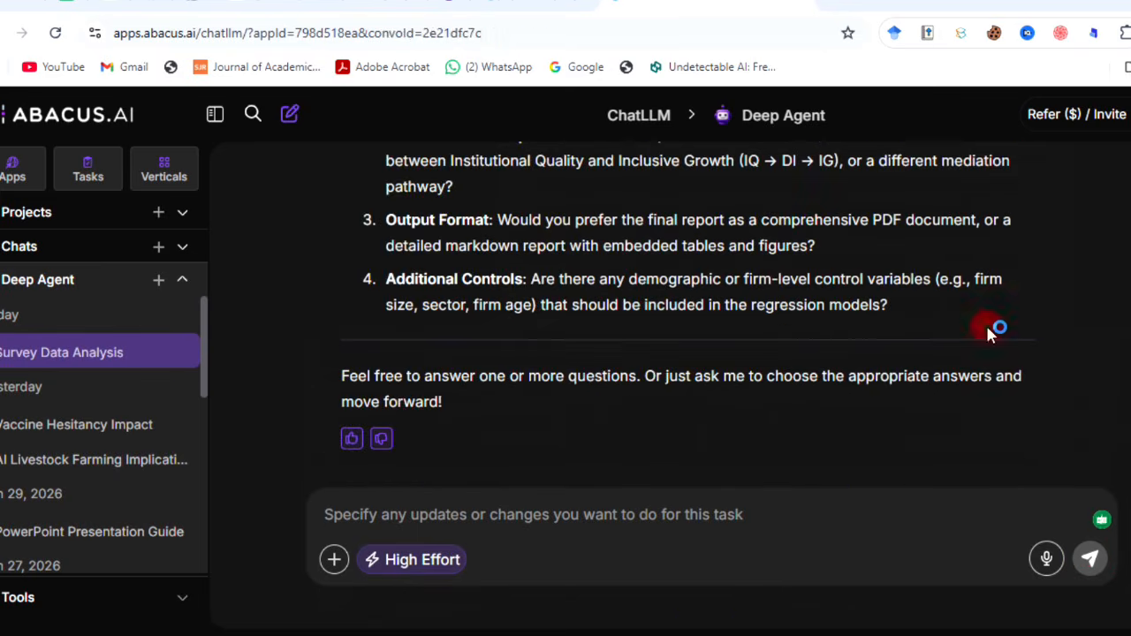
scroll(735, 279, "up", 2)
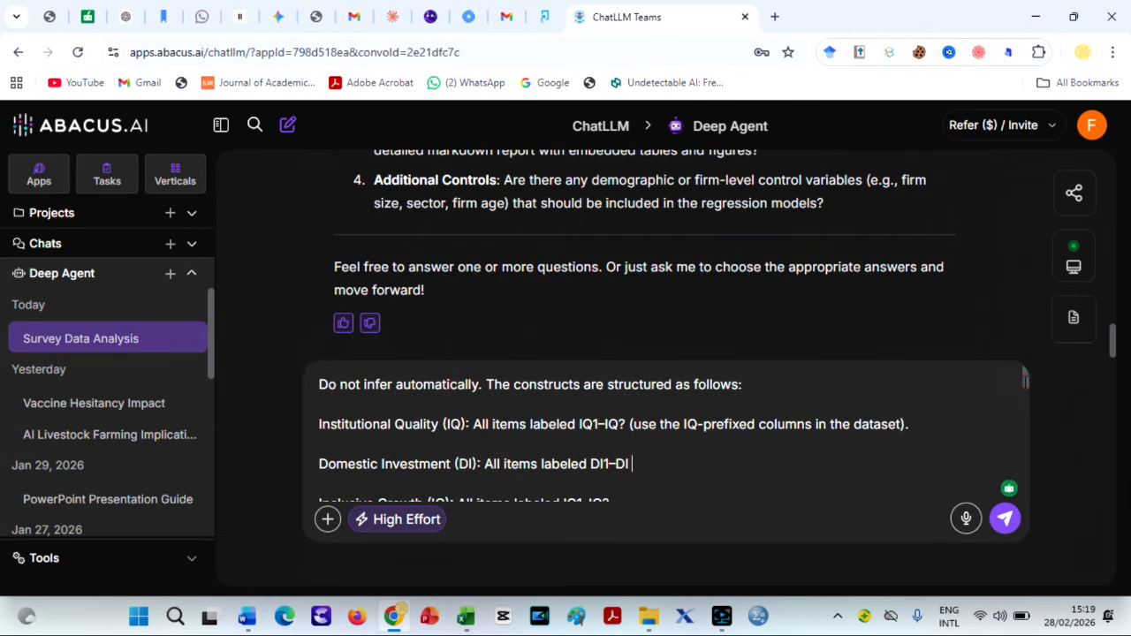
scroll(1025, 379, "down", 5)
left_click(1006, 519)
Step: Examine institutional_quality_analysis_report.md from the data screening results and normality table to its end
left_click(743, 431)
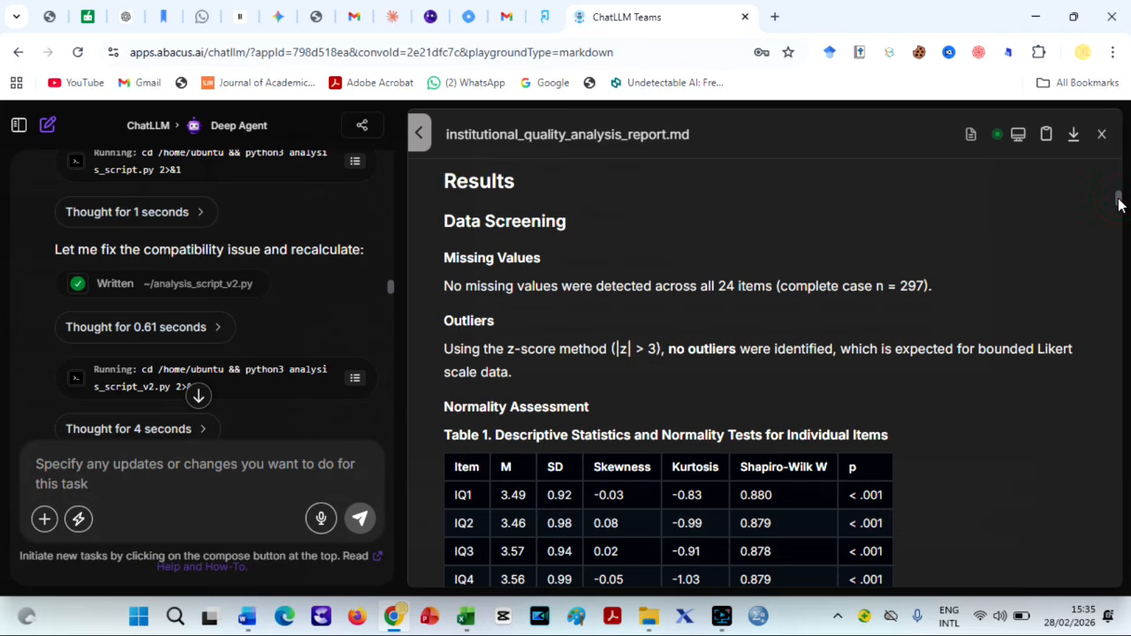
scroll(1119, 203, "down", 2)
left_click_drag(1118, 206, 1113, 578)
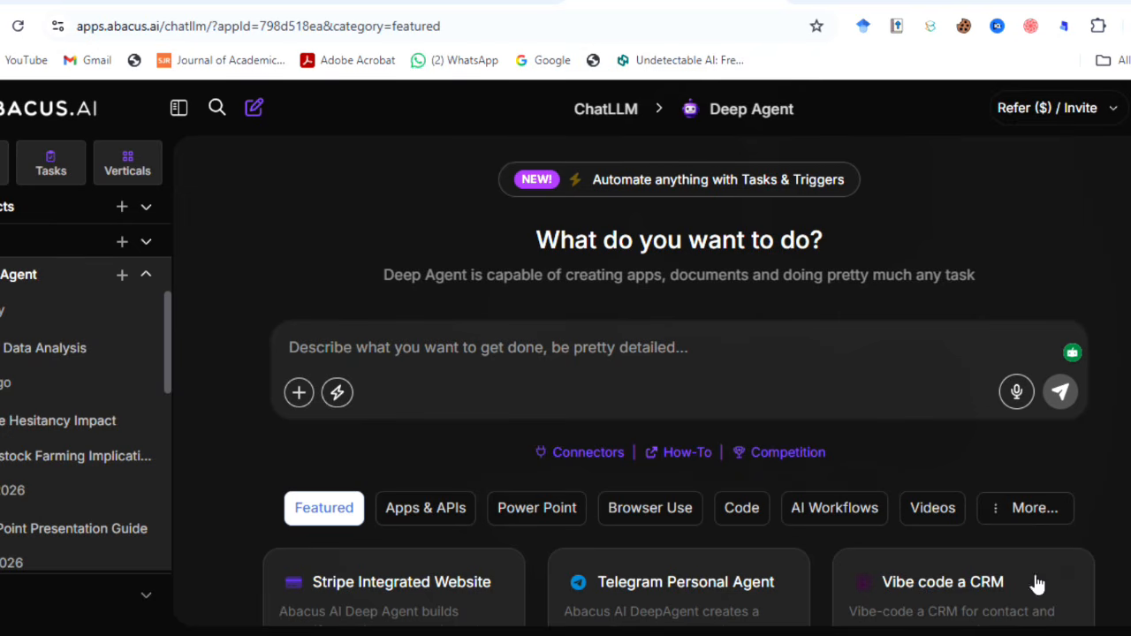
scroll(963, 530, "down", 3)
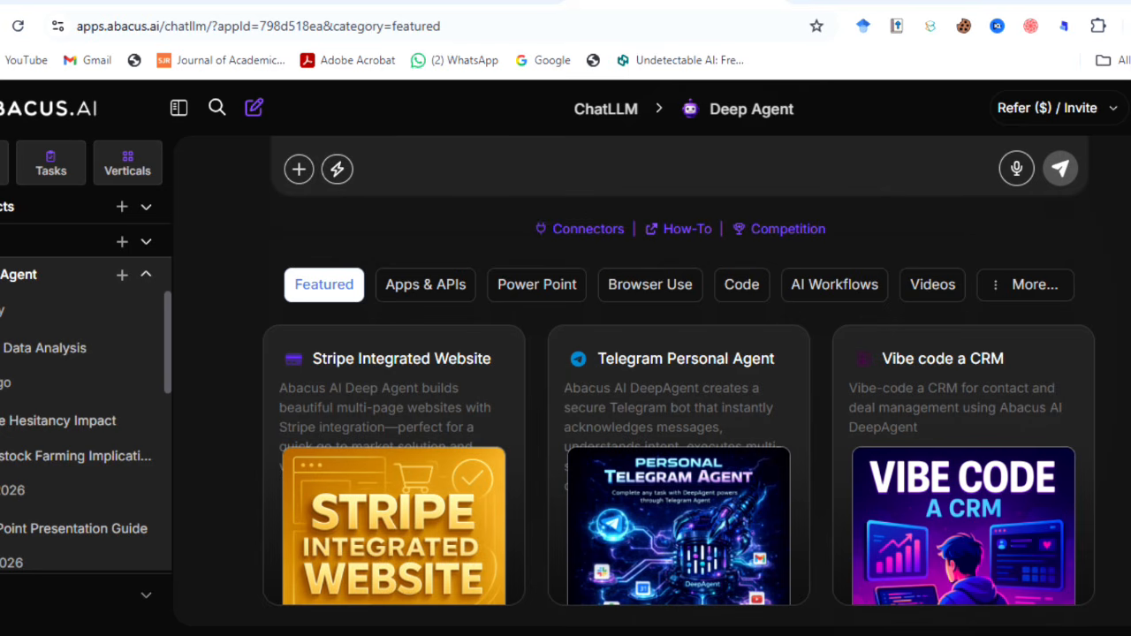
scroll(679, 389, "up", 3)
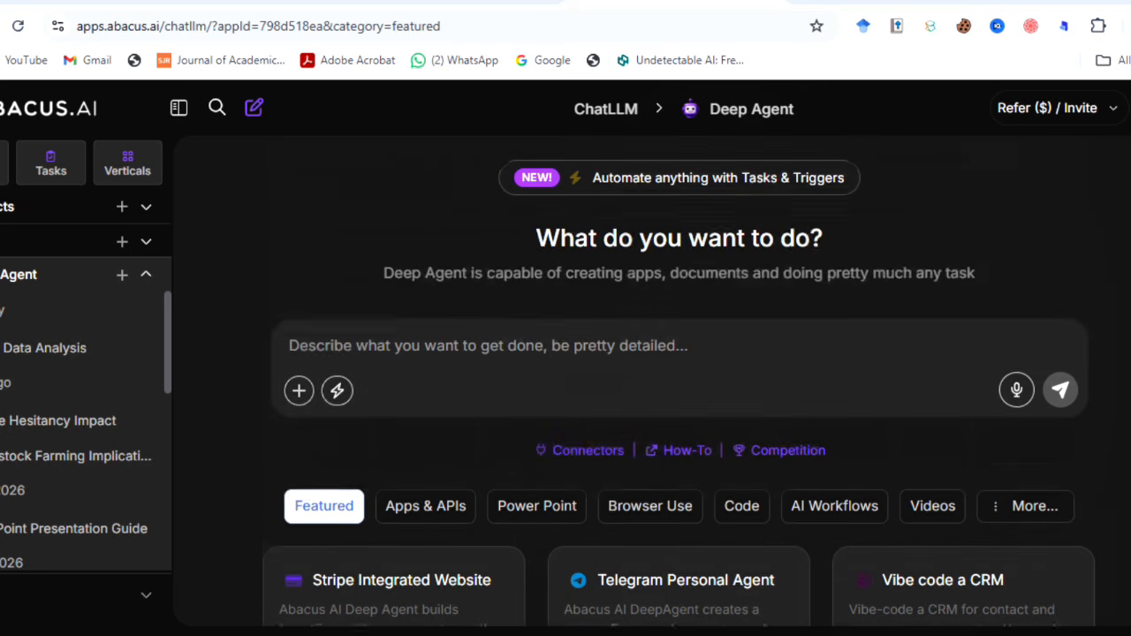
Step: Look through the services available as connectors and the Abacus AI Deep Agent how-to documentation
left_click(611, 466)
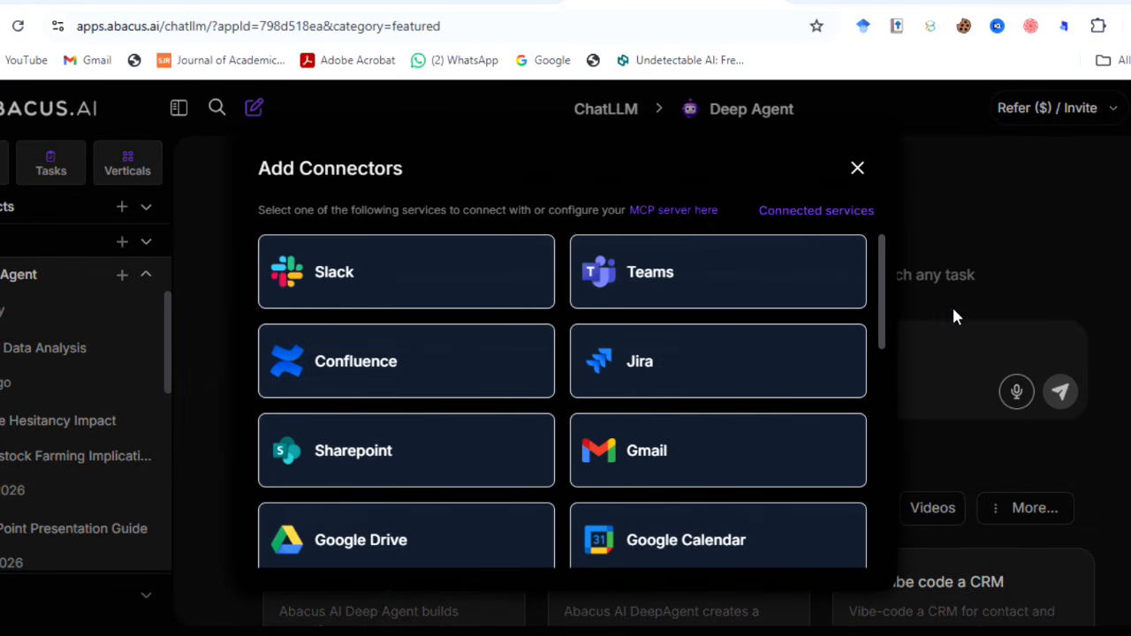
left_click_drag(884, 311, 875, 222)
left_click(857, 168)
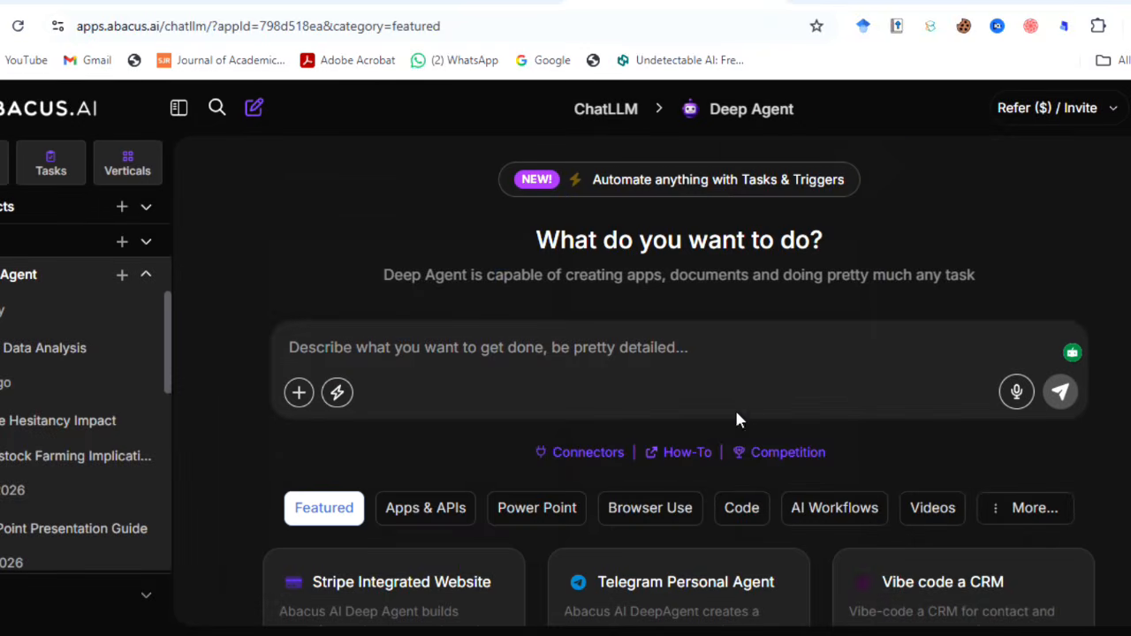
left_click(681, 451)
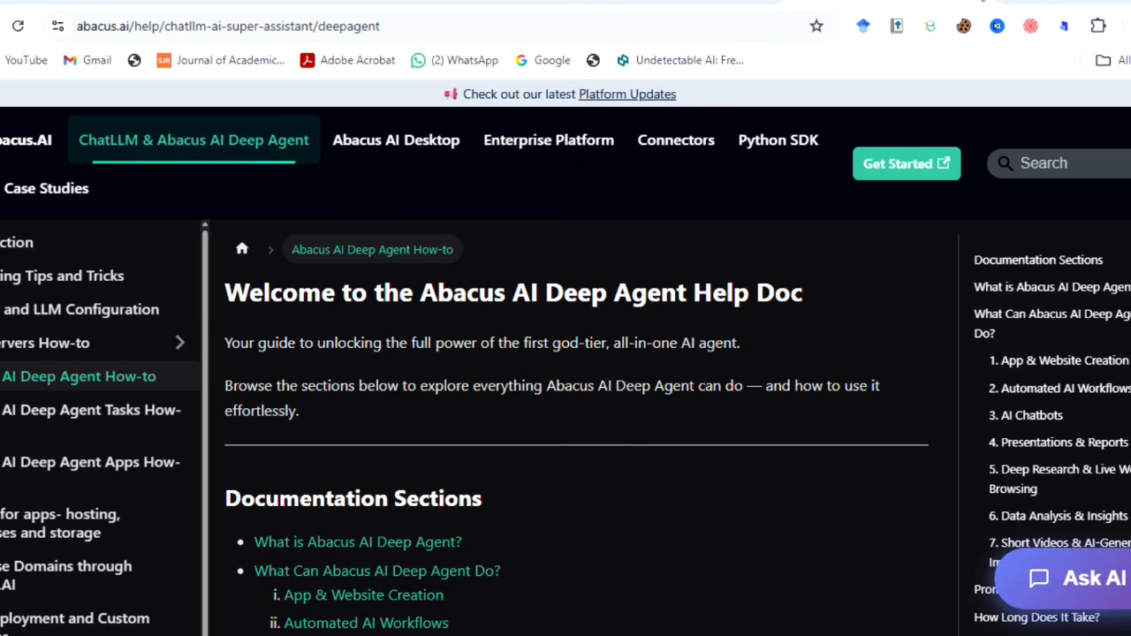
left_click(983, 1)
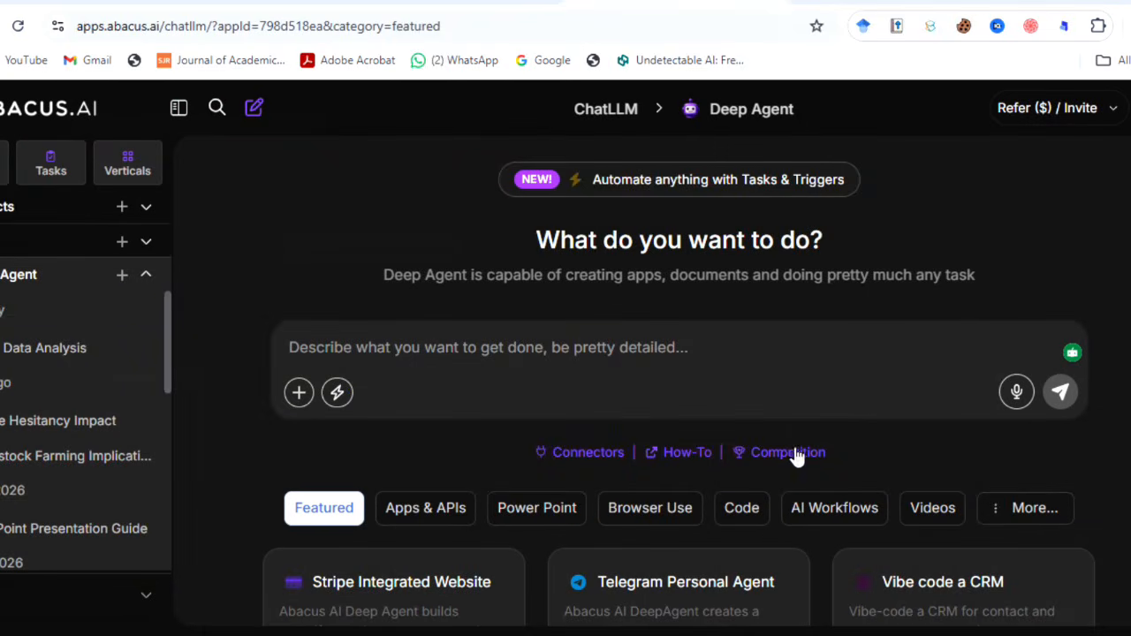
Step: Browse the Apps & APIs subcategories Full Stack Apps, Mobile Apps and App Testing, and the Browser Use category
left_click(415, 525)
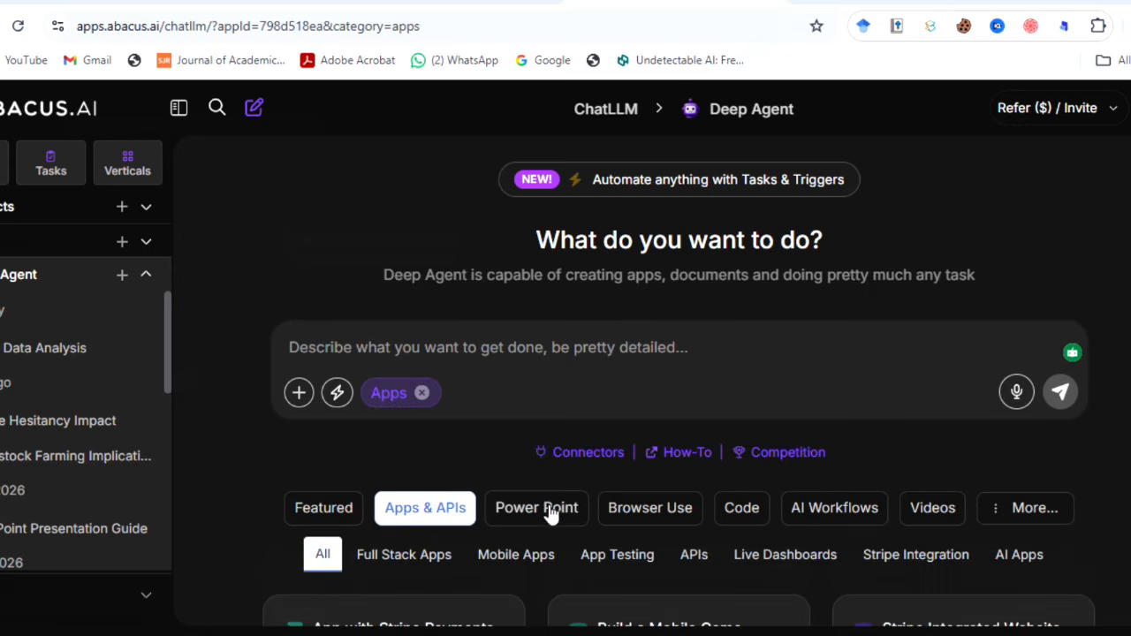
left_click(423, 555)
left_click(508, 571)
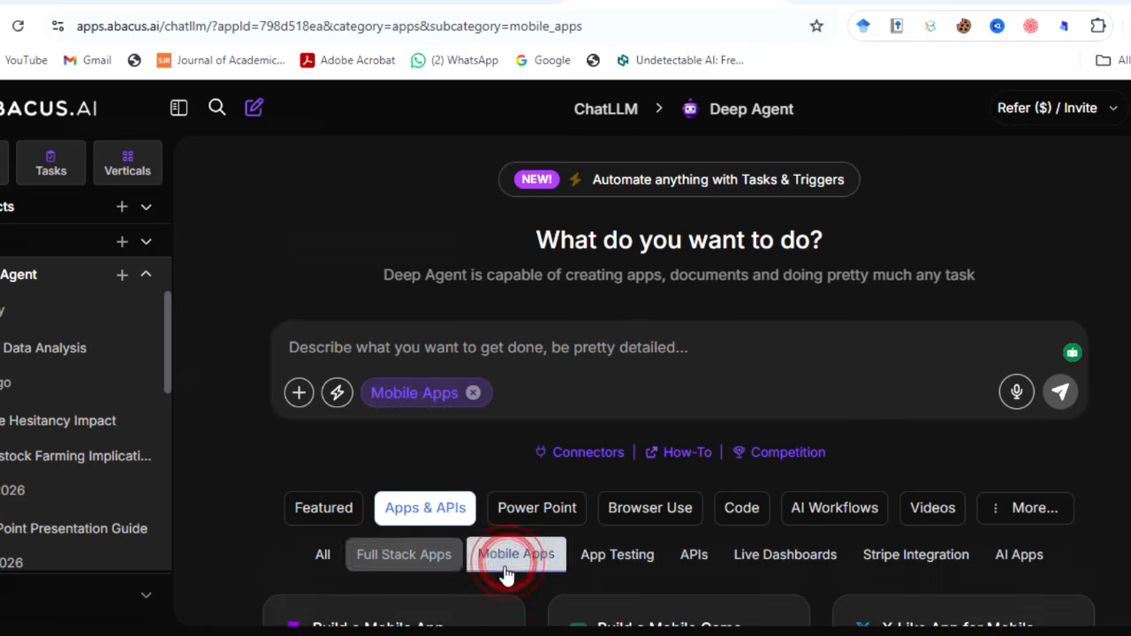
left_click(616, 558)
left_click(650, 519)
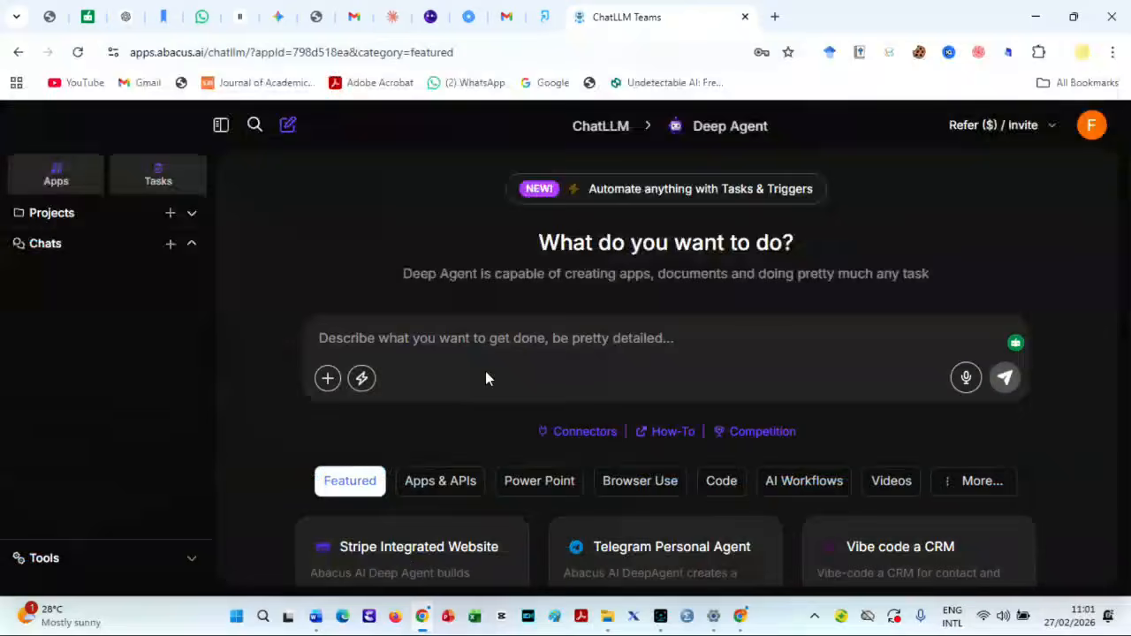
Step: Start a Deep Research task with High Effort using the pasted vaccine hesitancy prompt and submit it
left_click(972, 481)
left_click(960, 416)
left_click(361, 378)
key("ctrl+v")
mouse_move(1027, 400)
left_mouse_down()
mouse_move(1033, 317)
mouse_move(1026, 408)
left_mouse_up()
left_click(1005, 473)
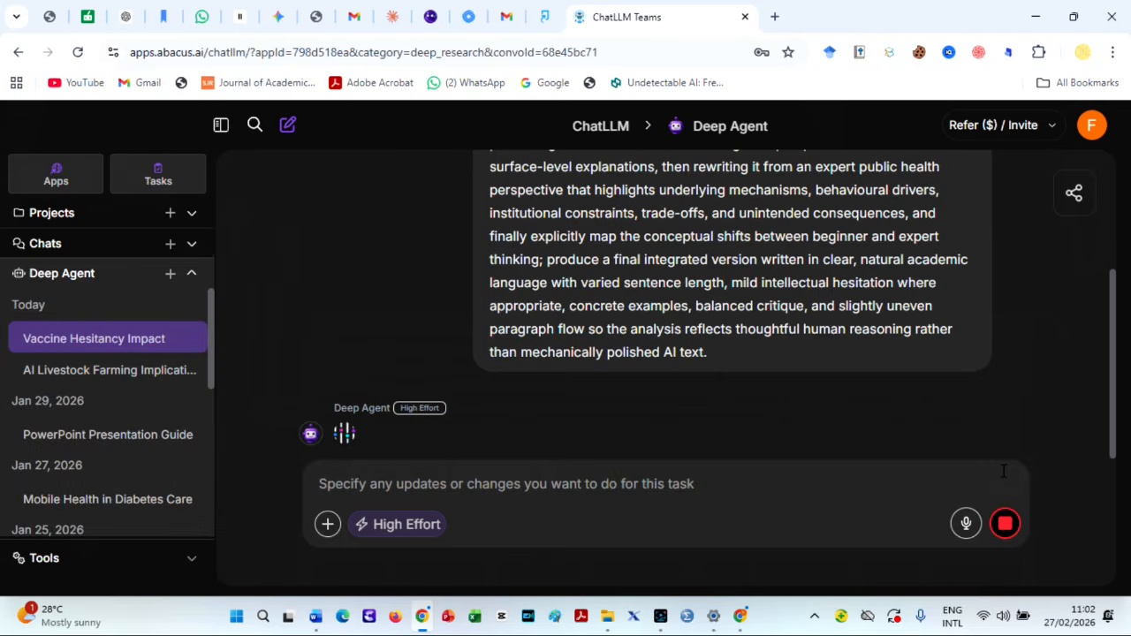
Step: Answer the clarifying questions with 5000 to 8000 words, Sub-Saharan Africa, graphs for the last 10 years and APA 7th Edition, and follow the task's progress
scroll(884, 317, "up", 3)
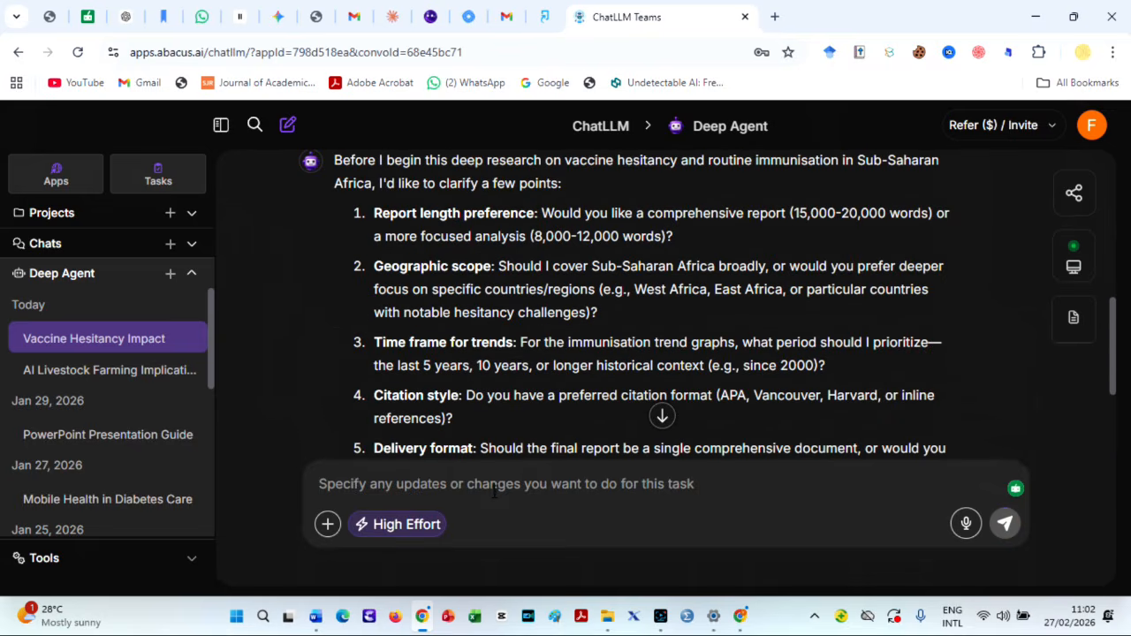
left_click(494, 491)
type("The report leng")
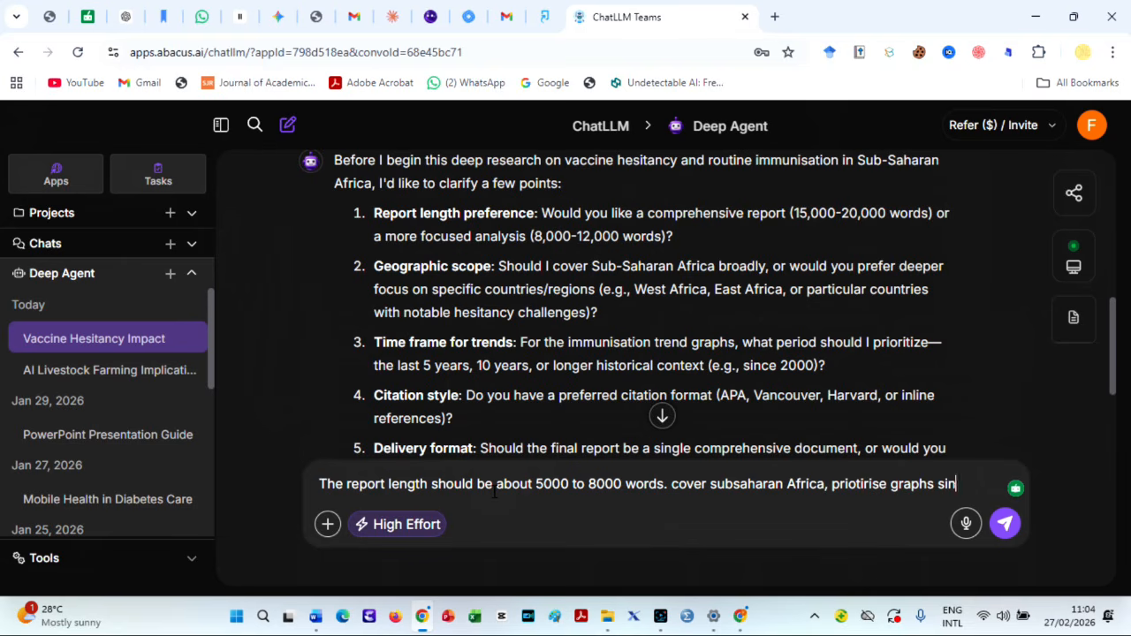
type("10 years and citation style should be APA 7th Edition")
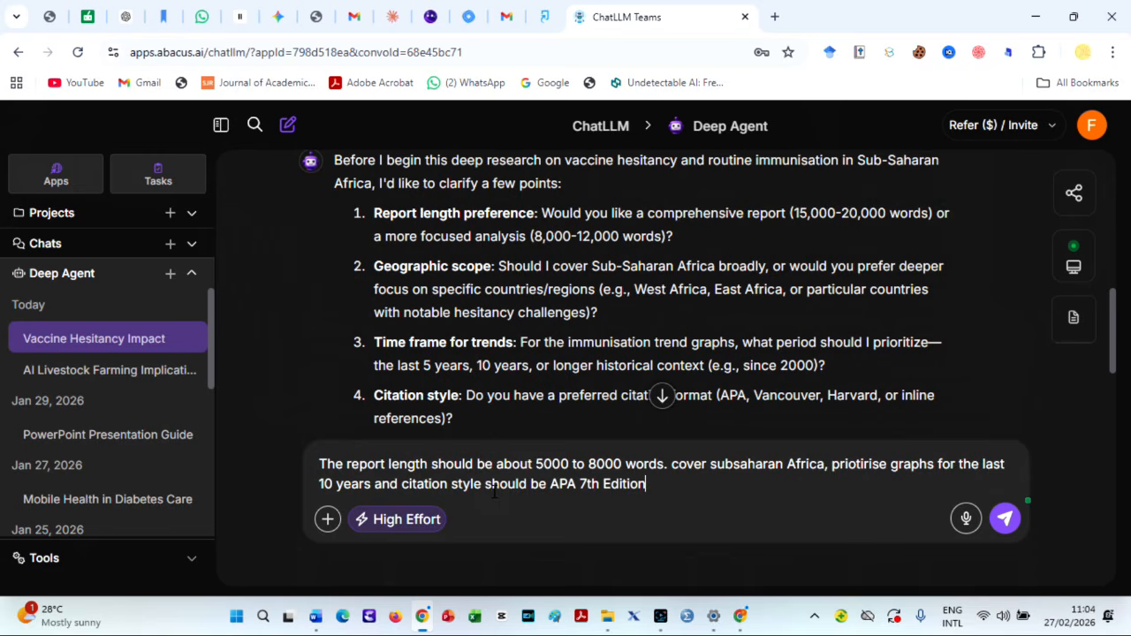
left_click(1003, 521)
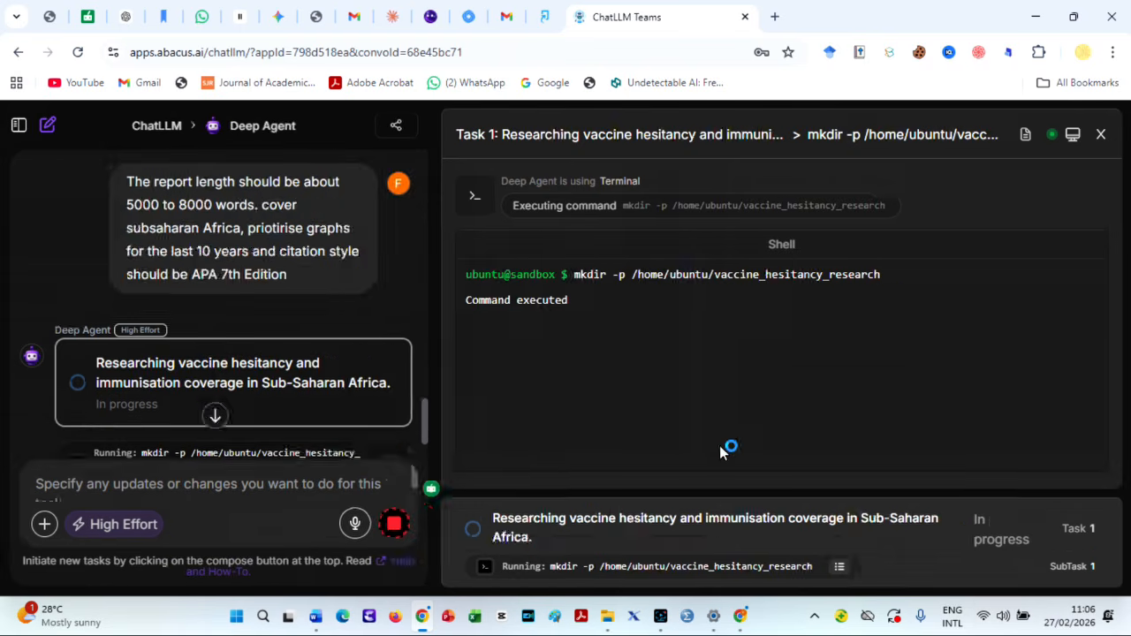
left_click(199, 398)
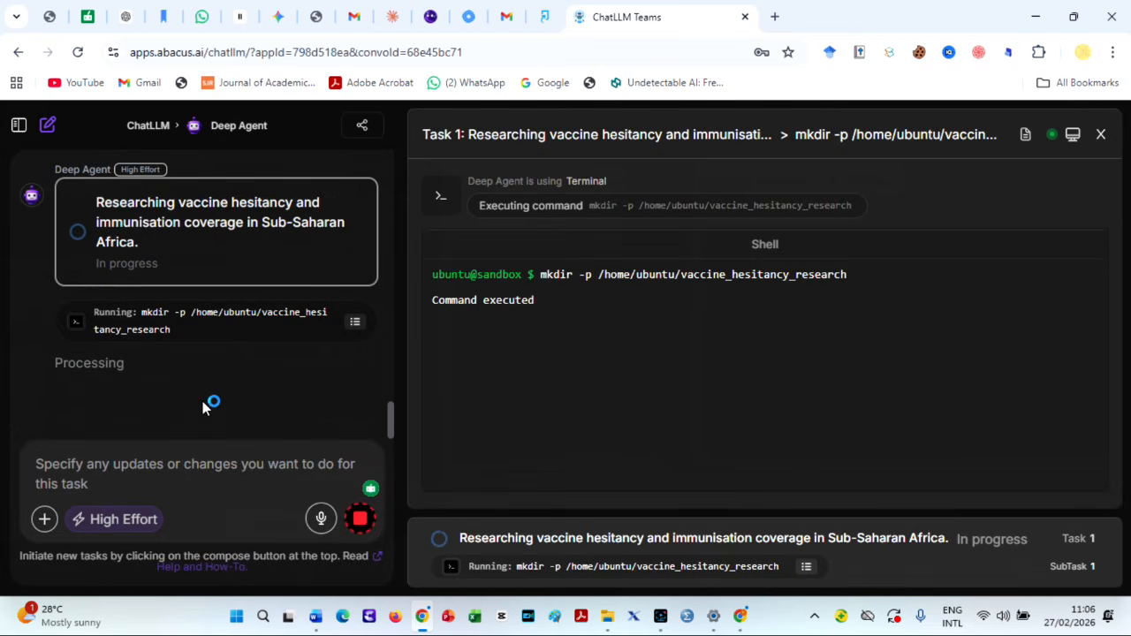